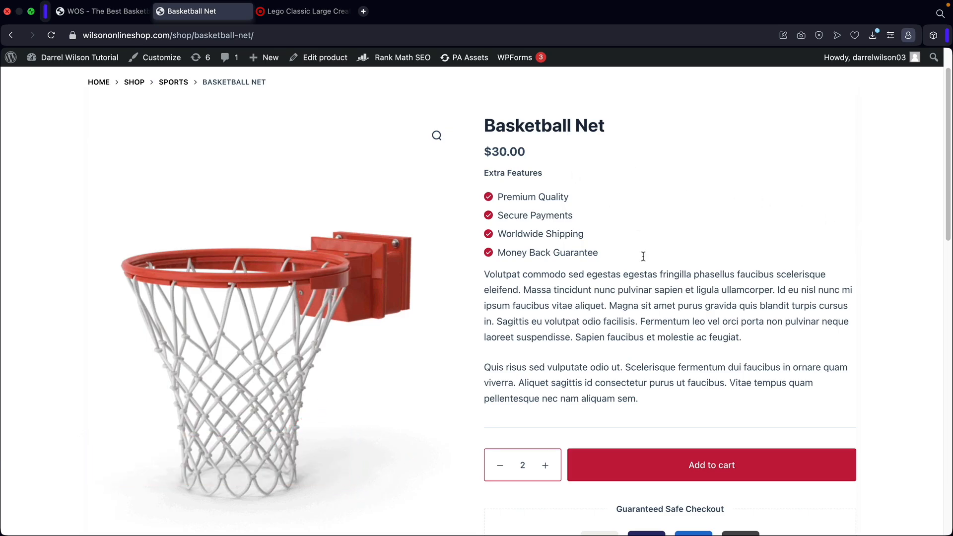
Step: Reduce the Basketball Net quantity to 1 and add the product to the cart
left_click(500, 465)
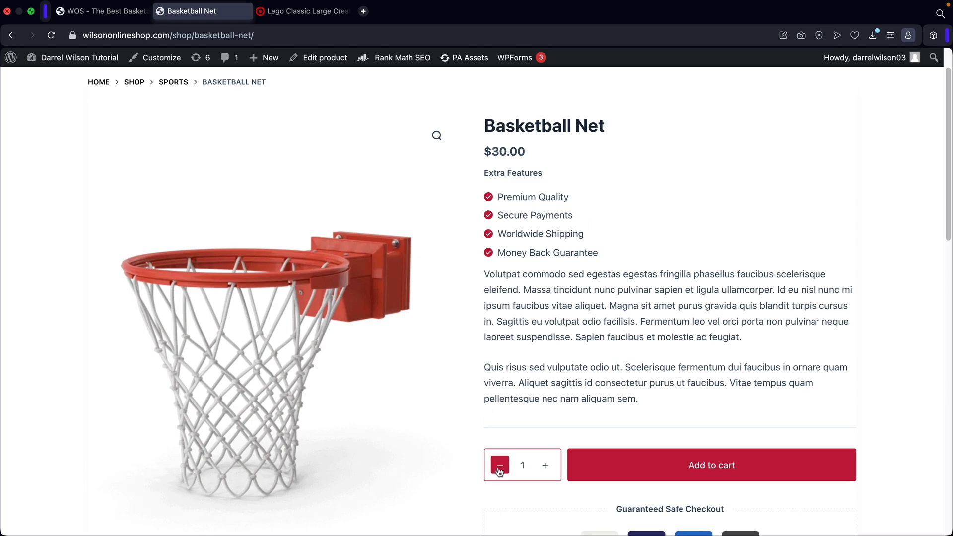
left_click(722, 466)
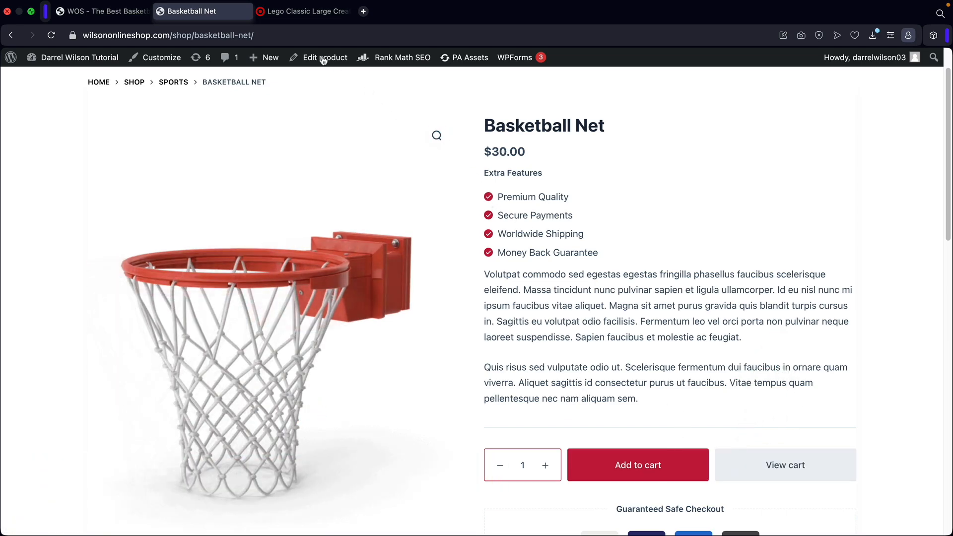
Step: Switch to the LEGO Classic product page on Target and examine its quantity choices
left_click(290, 16)
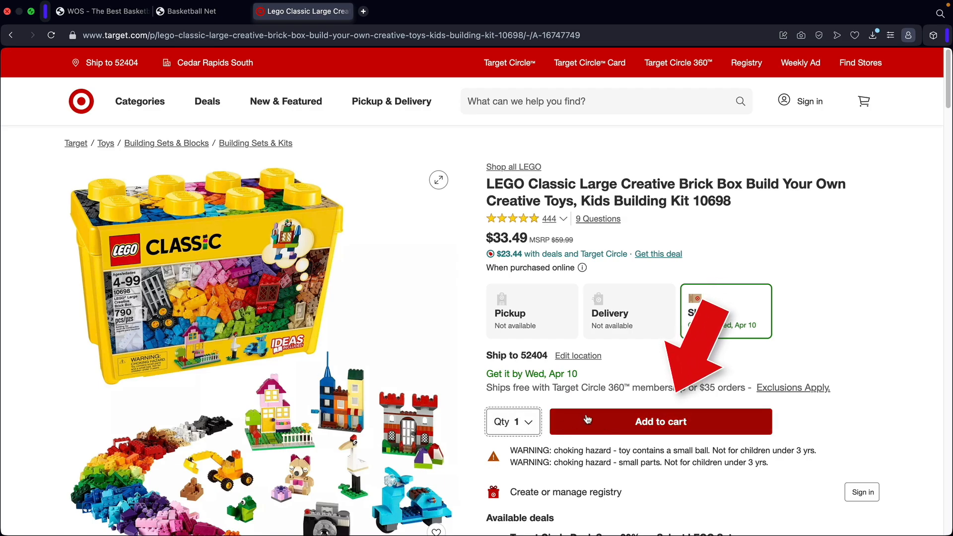
left_click(513, 422)
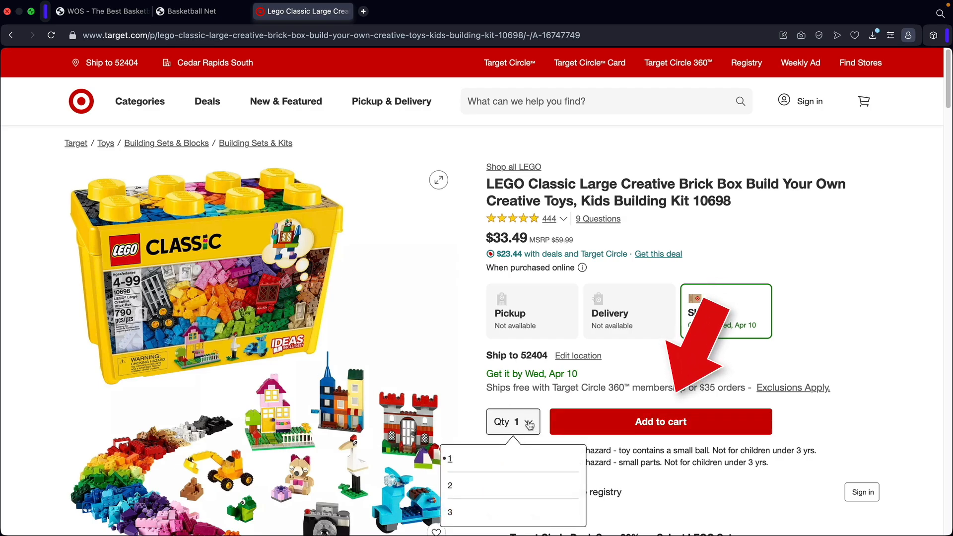
left_click(516, 422)
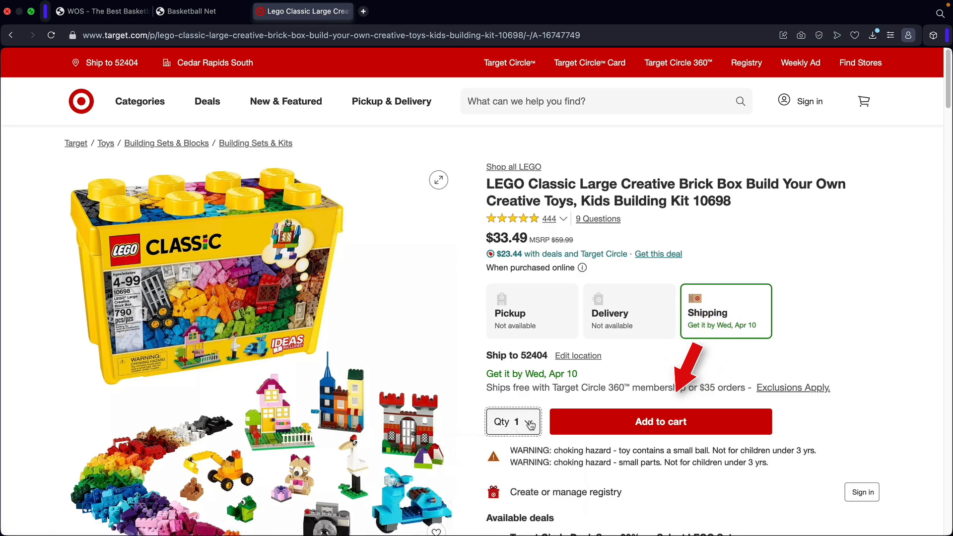
Step: Return to the sports store's homepage and open its WordPress admin dashboard
left_click(106, 12)
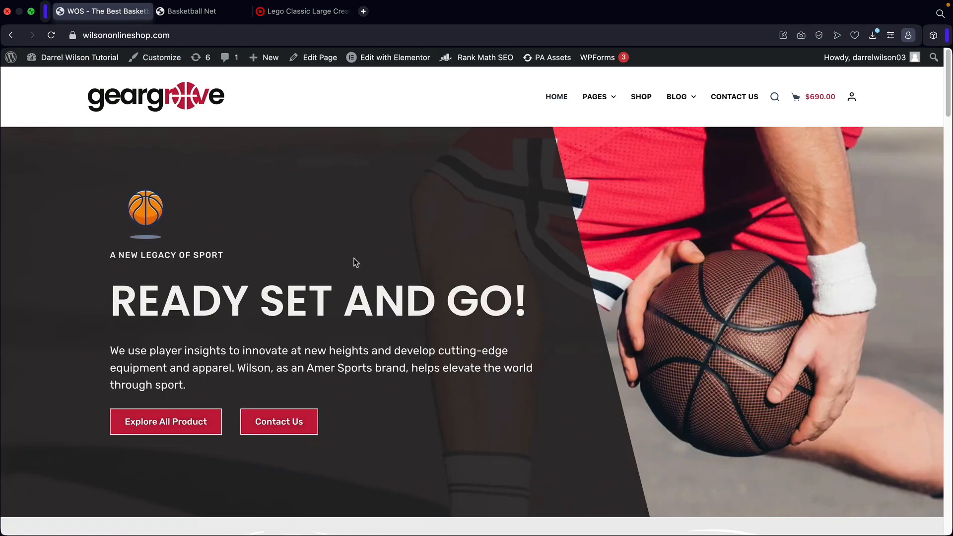
mouse_move(75, 59)
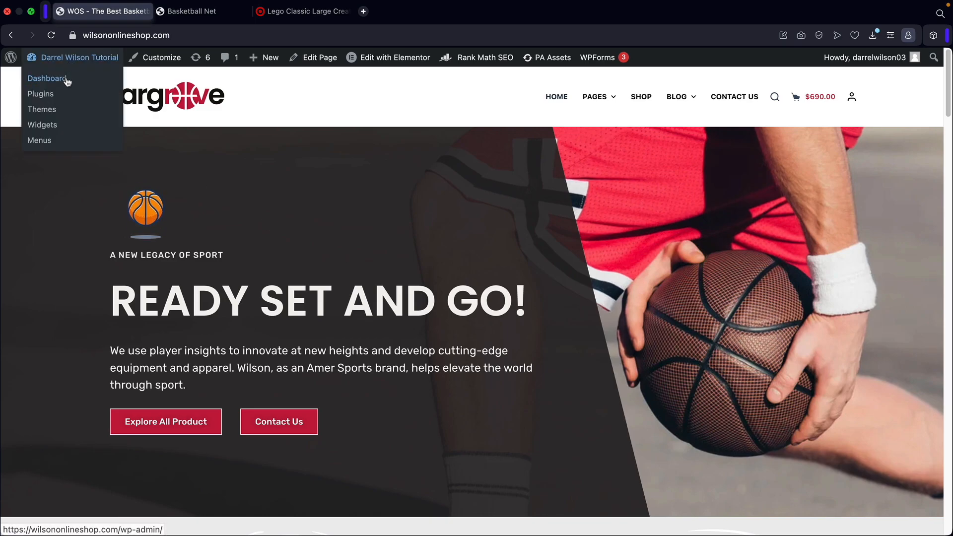
left_click(65, 80)
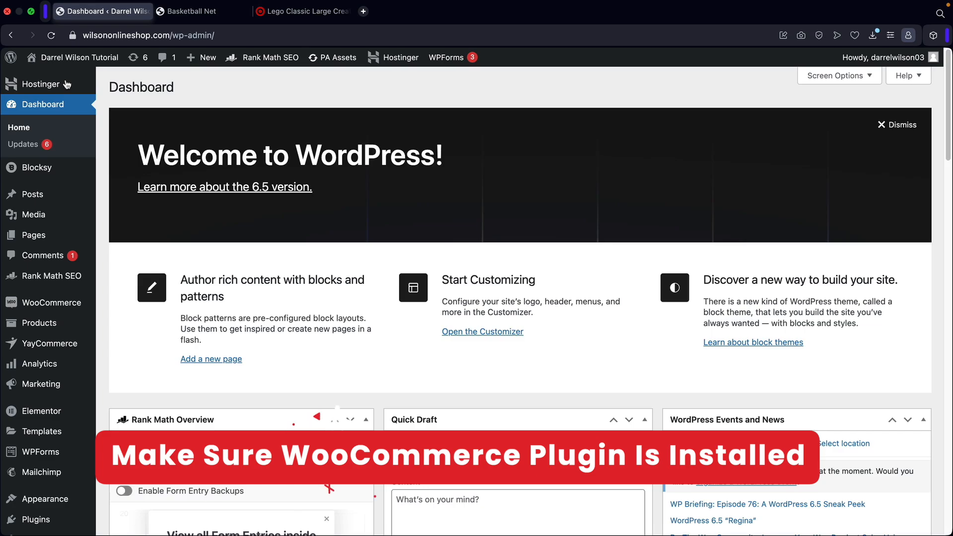
Step: Search the installable plugins for "woocommerce" to check the WooCommerce plugin
mouse_move(52, 304)
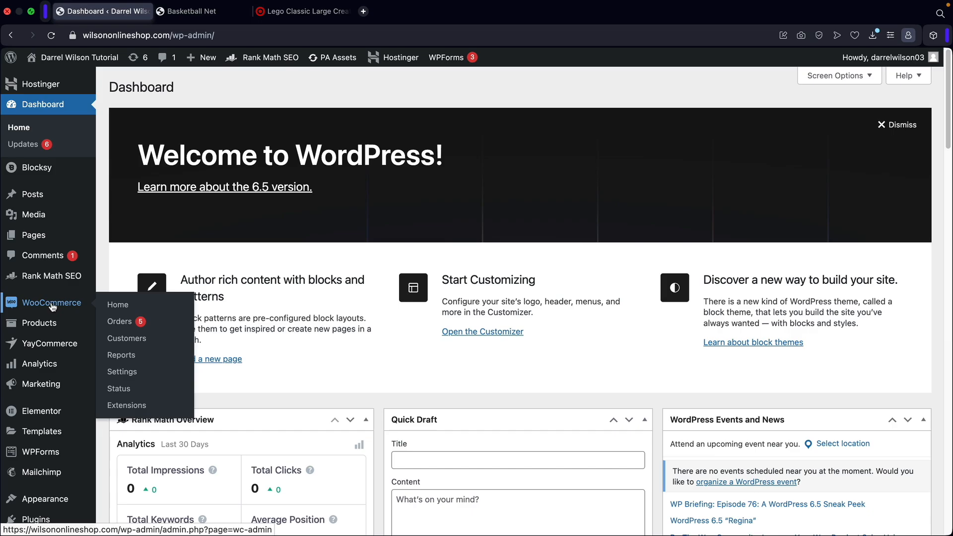
mouse_move(66, 520)
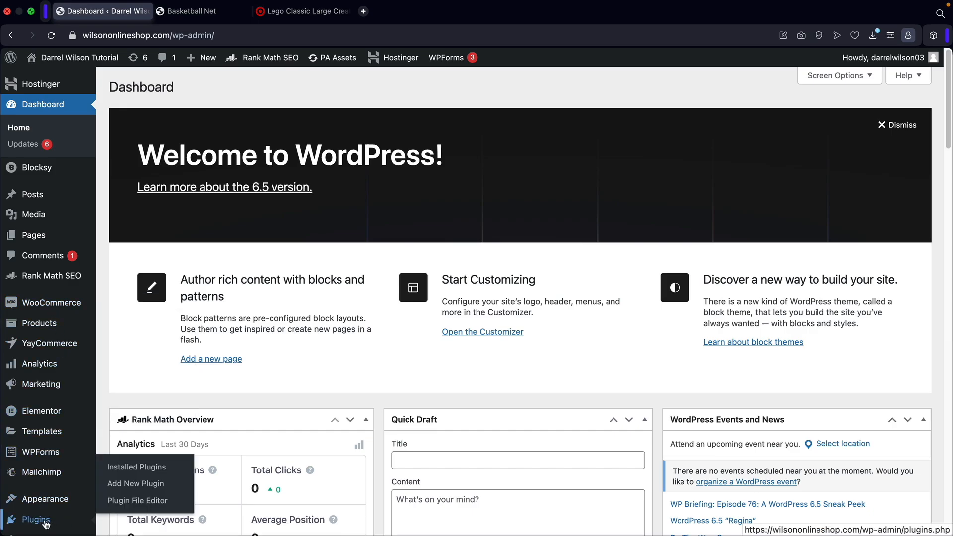
left_click(121, 485)
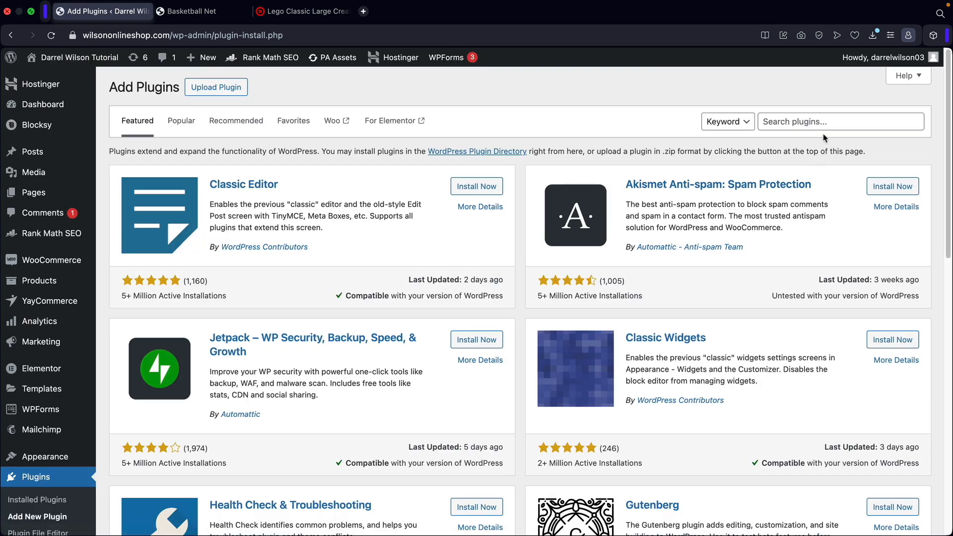
left_click(823, 124)
type("woocommerce")
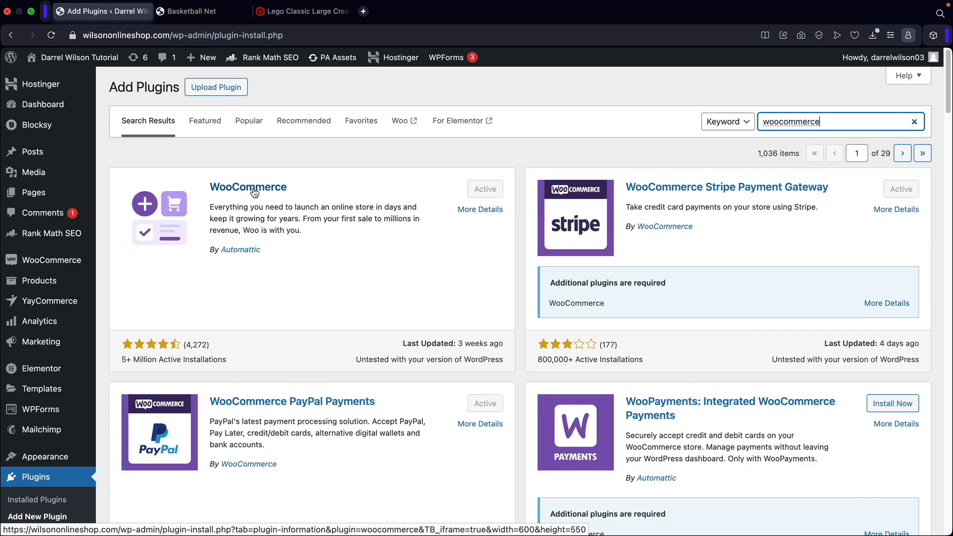
Step: Create a new store product and name it "Basketball Net"
mouse_move(42, 283)
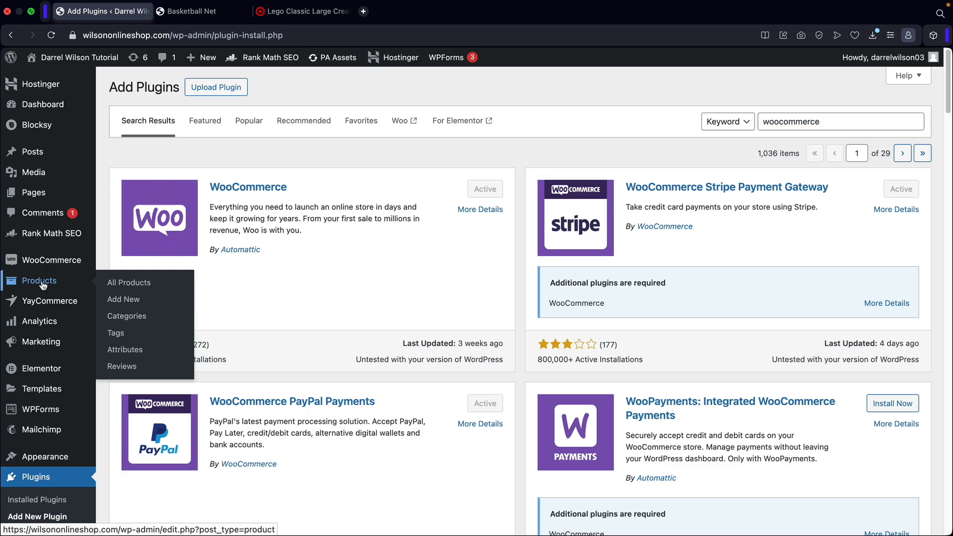
left_click(42, 282)
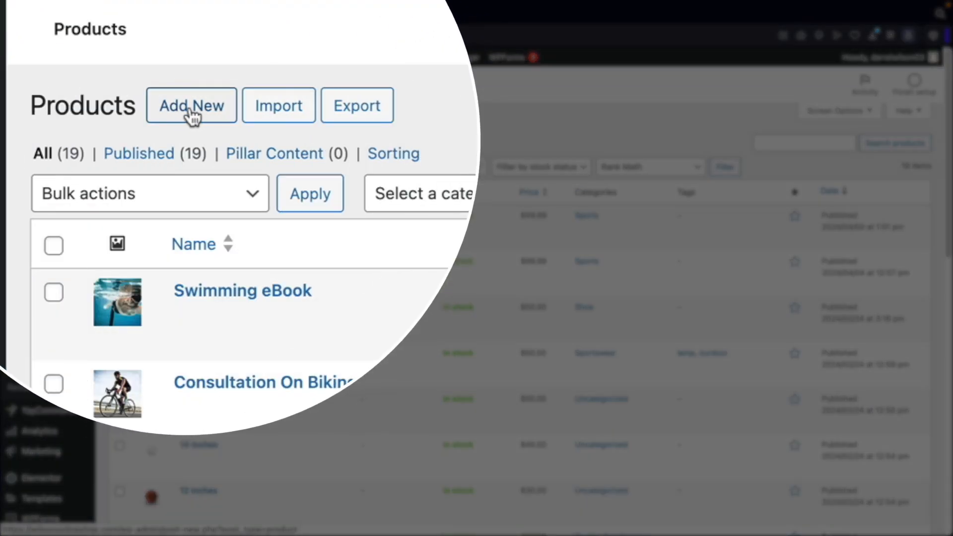
left_click(190, 112)
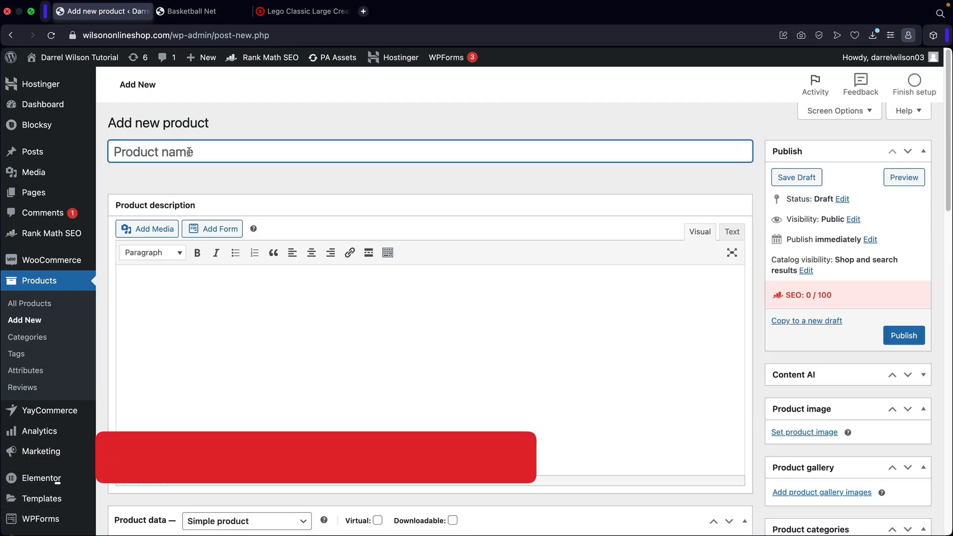
type("B")
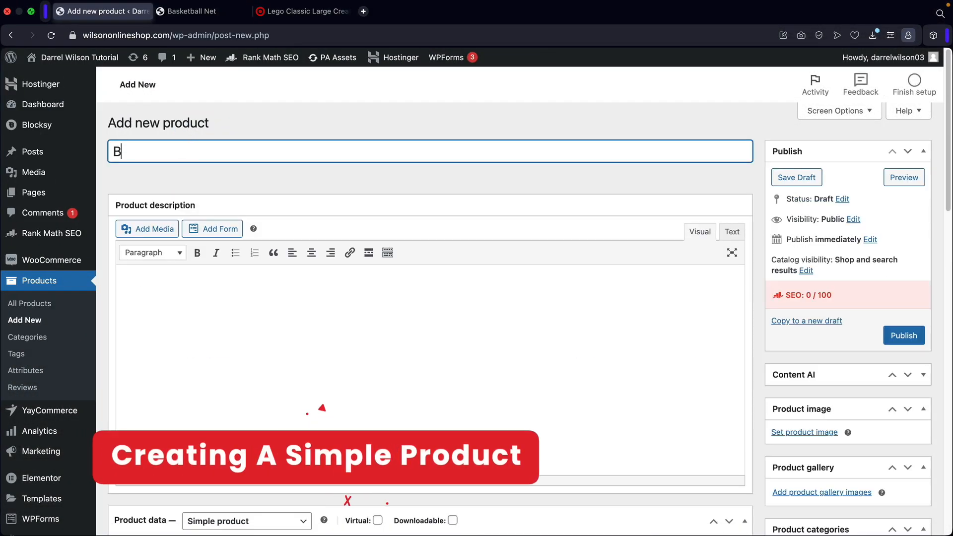
type("asketball Net")
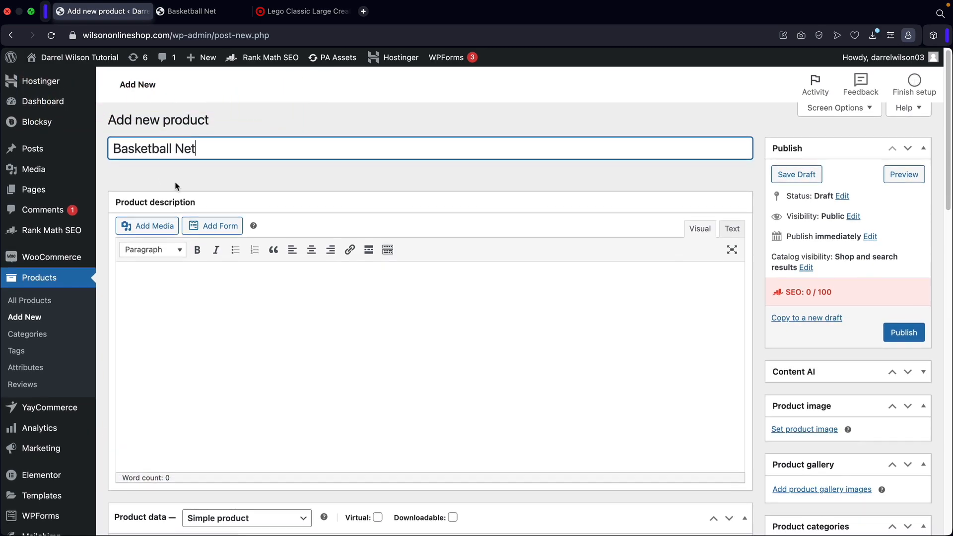
Step: Copy the full description paragraph from the existing Basketball Net product page
scroll(178, 183, "down", 1)
left_click(177, 276)
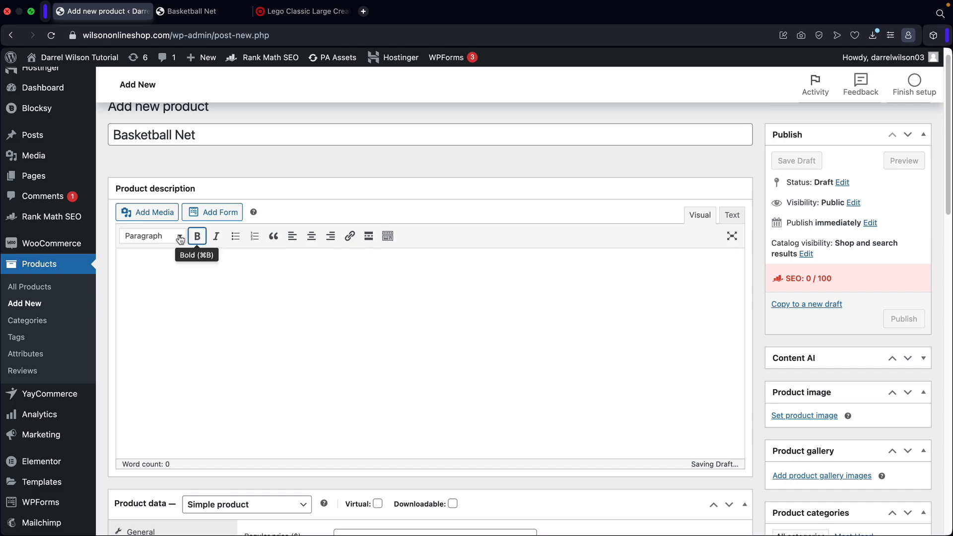
left_click(203, 11)
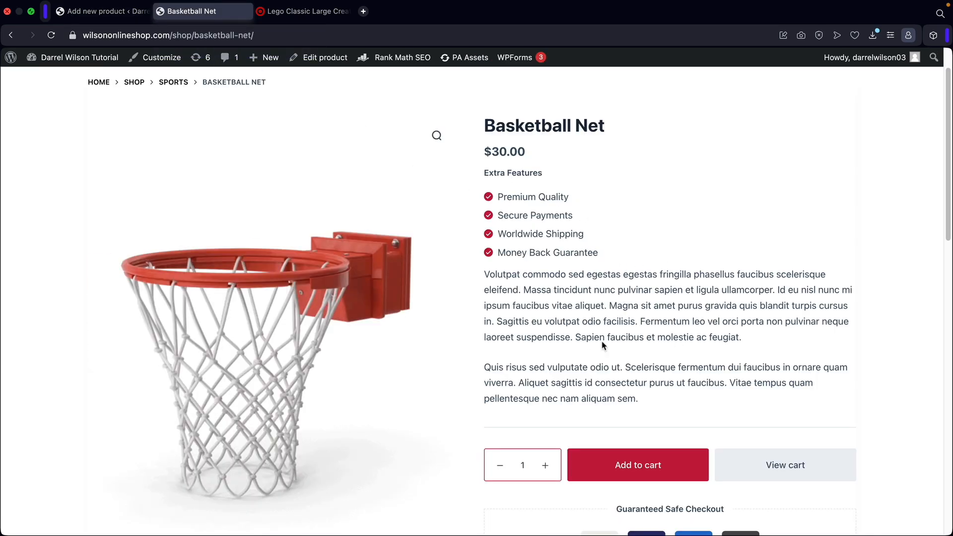
scroll(533, 299, "down", 10)
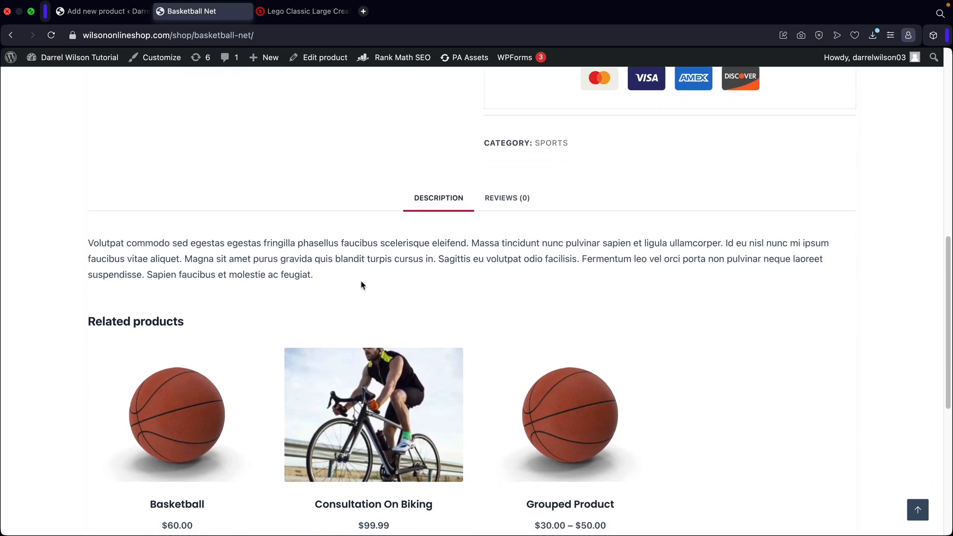
left_click_drag(361, 283, 74, 244)
right_click(111, 243)
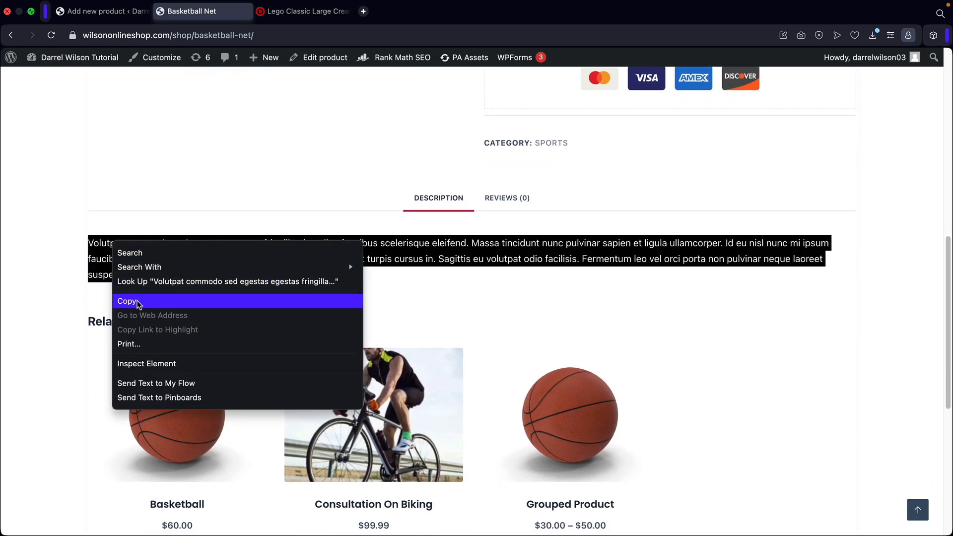
left_click(149, 301)
left_click(313, 268)
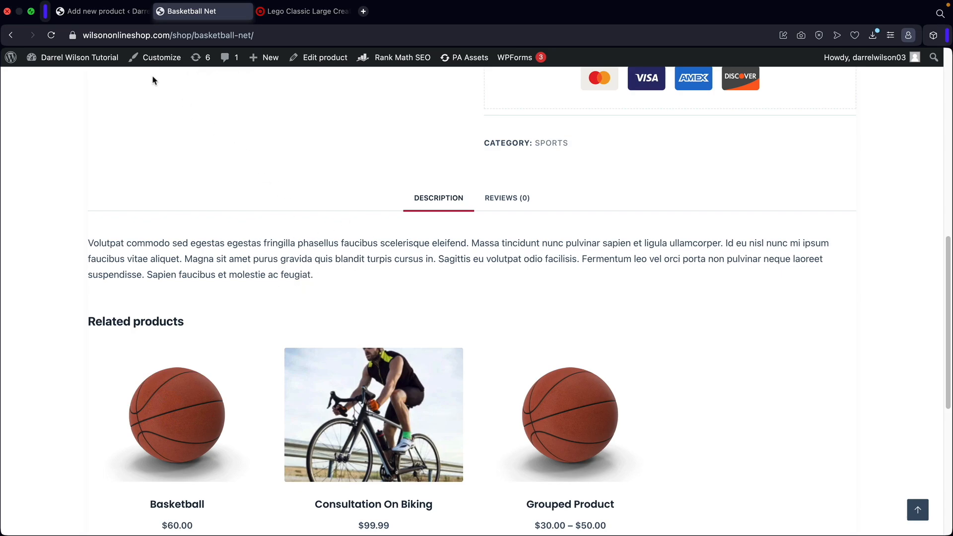
Step: Paste the copied paragraph into the new product's main description
left_click(102, 12)
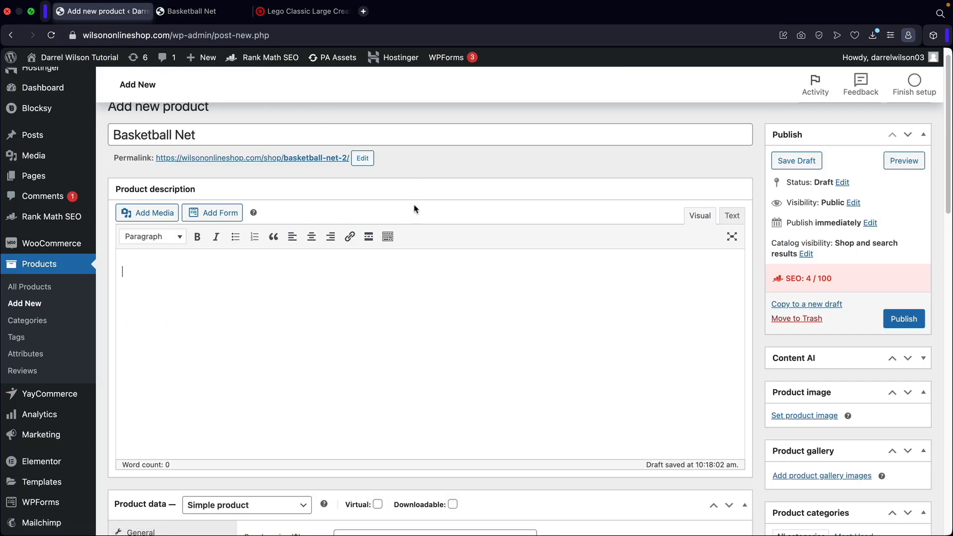
right_click(136, 276)
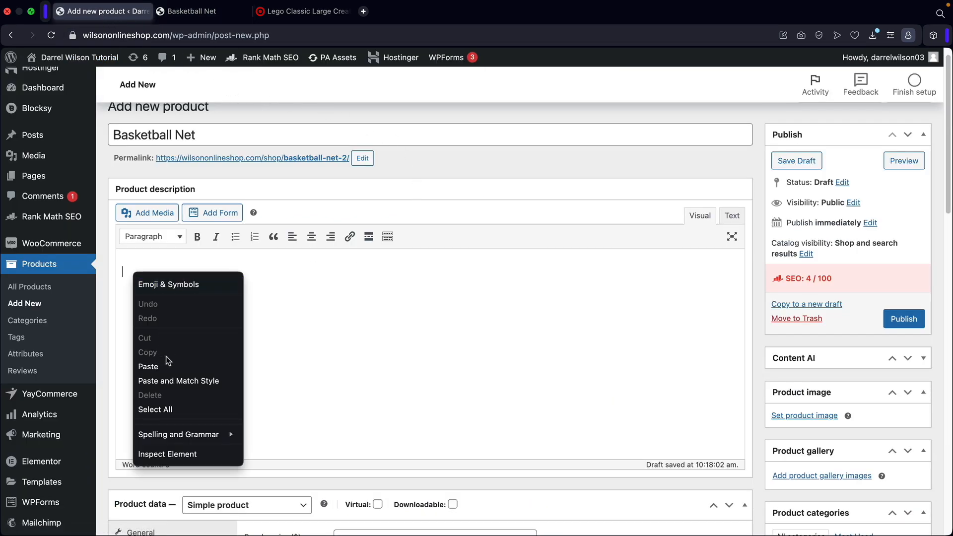
left_click(148, 367)
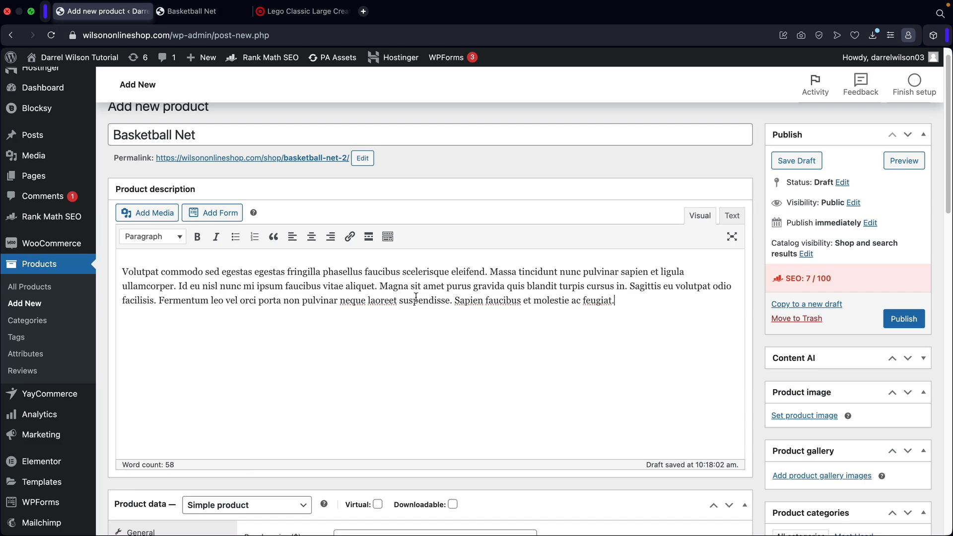
Step: Set the simple product's regular price to 99.99 and its sale price to 49.99
scroll(416, 295, "down", 6)
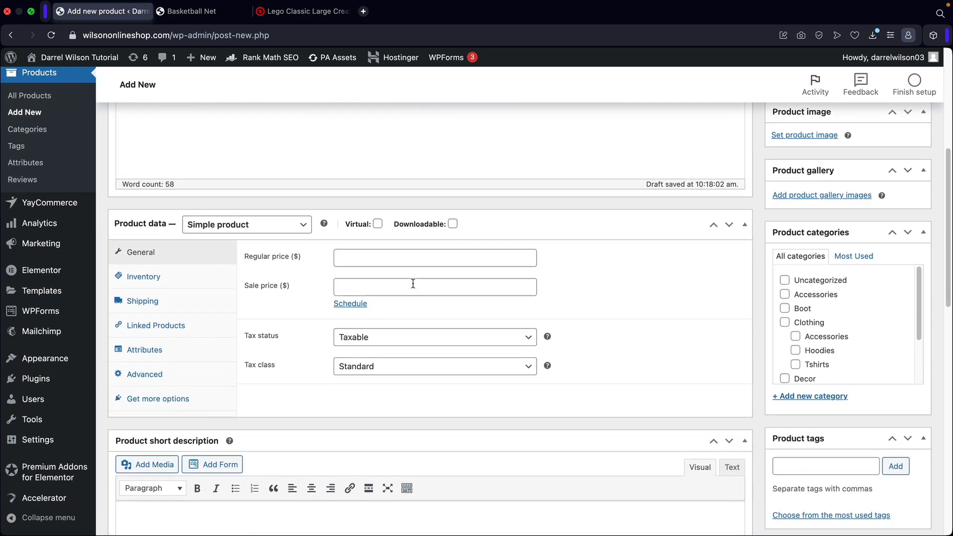
scroll(413, 282, "down", 1)
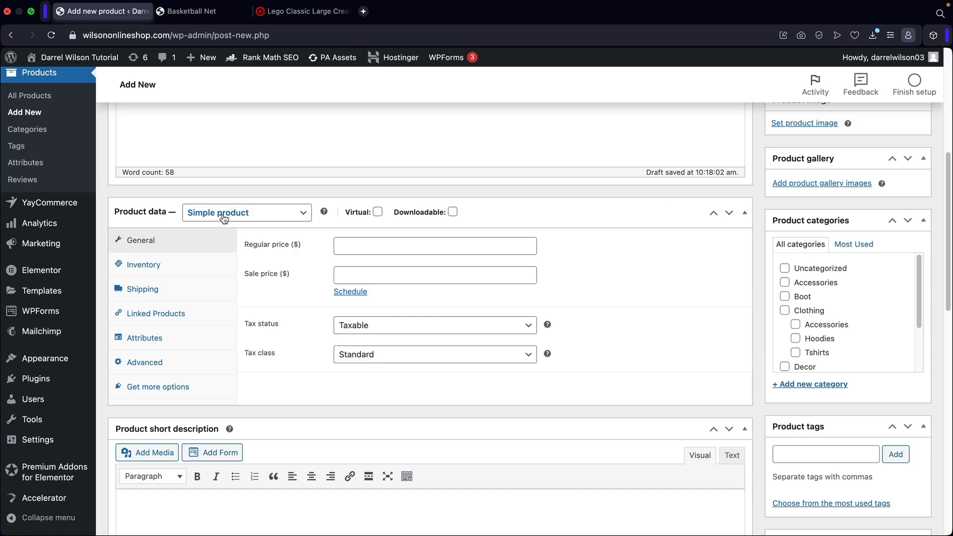
left_click(373, 245)
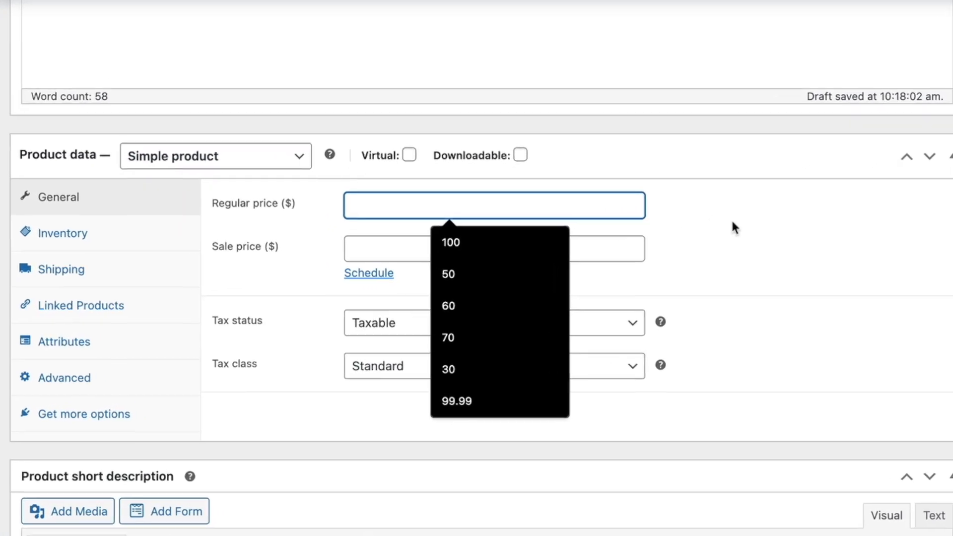
type("99.99")
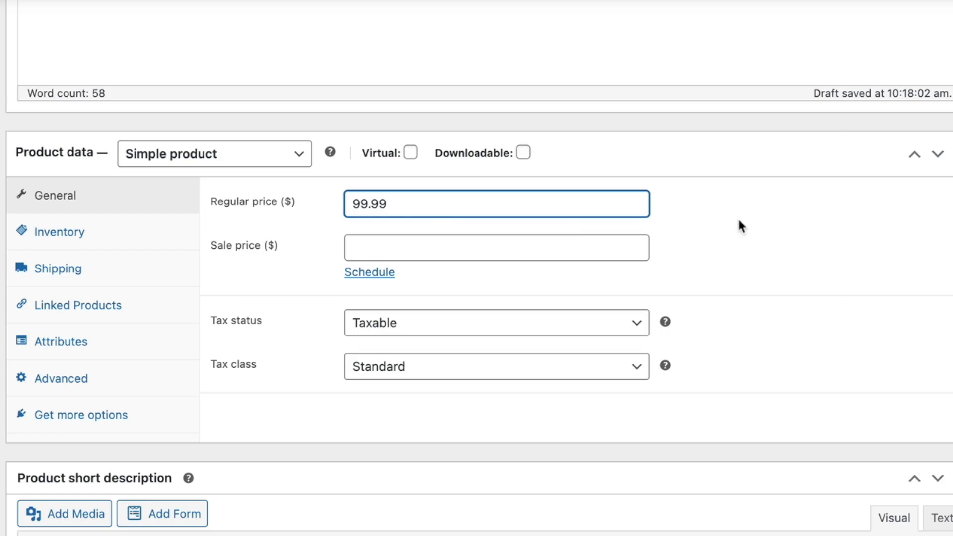
key("Tab")
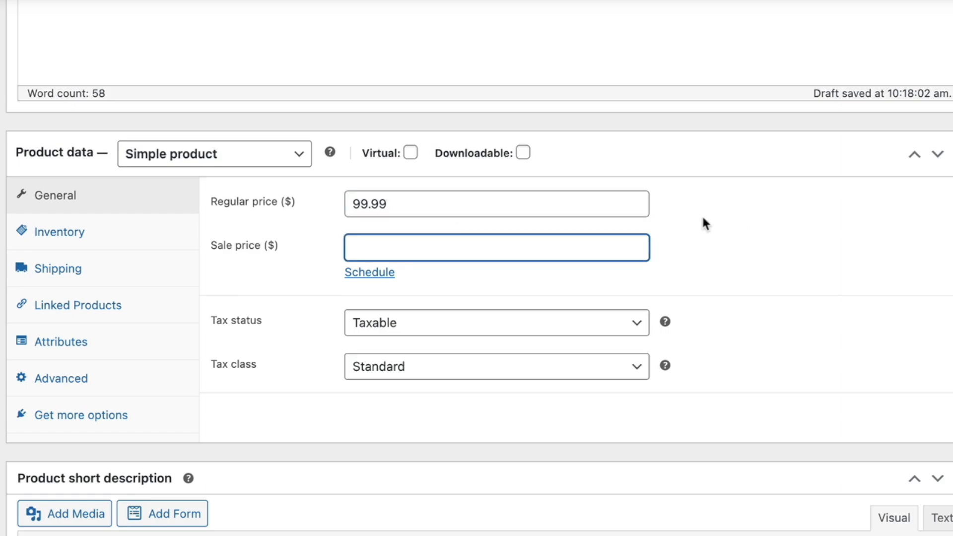
type("49.99")
Step: Schedule the sale price from 2024-04-09 to 2024-04-13
left_click(373, 271)
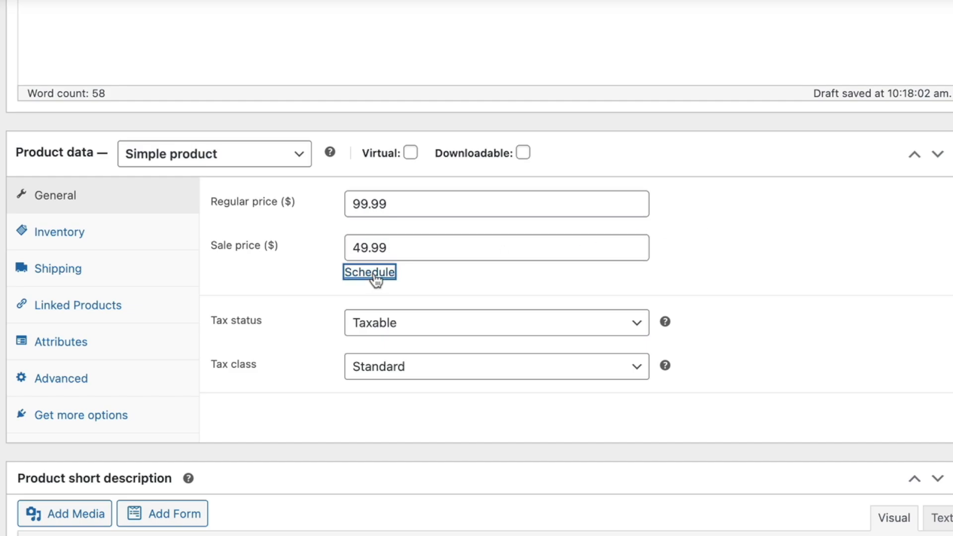
left_click(375, 293)
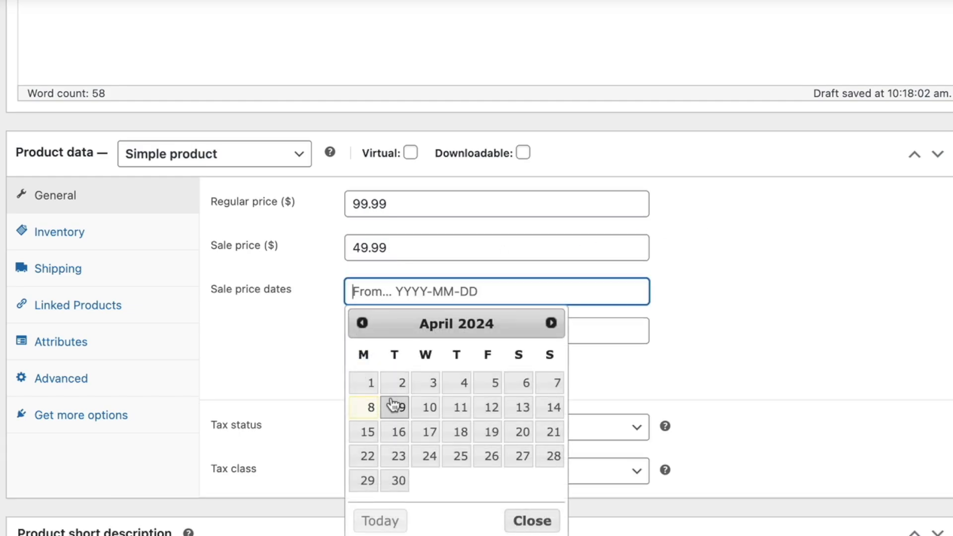
left_click(395, 409)
left_click(500, 331)
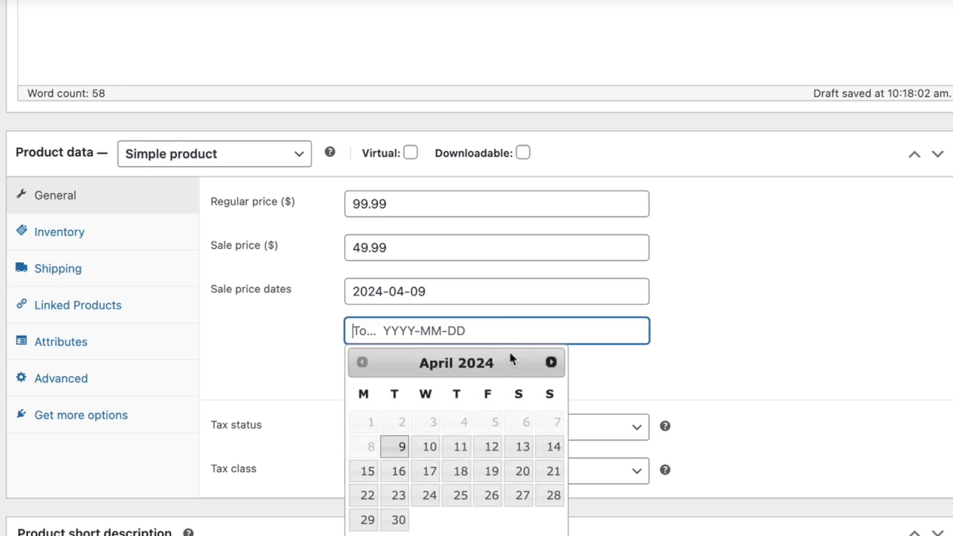
left_click(521, 444)
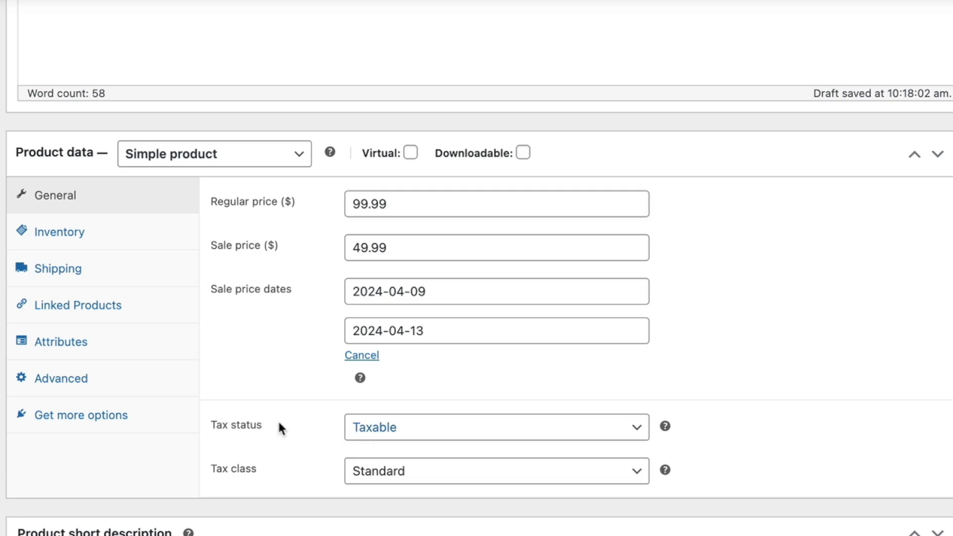
Step: Enable stock tracking for the product with a quantity of 30 and a low stock threshold of 10
left_click(67, 233)
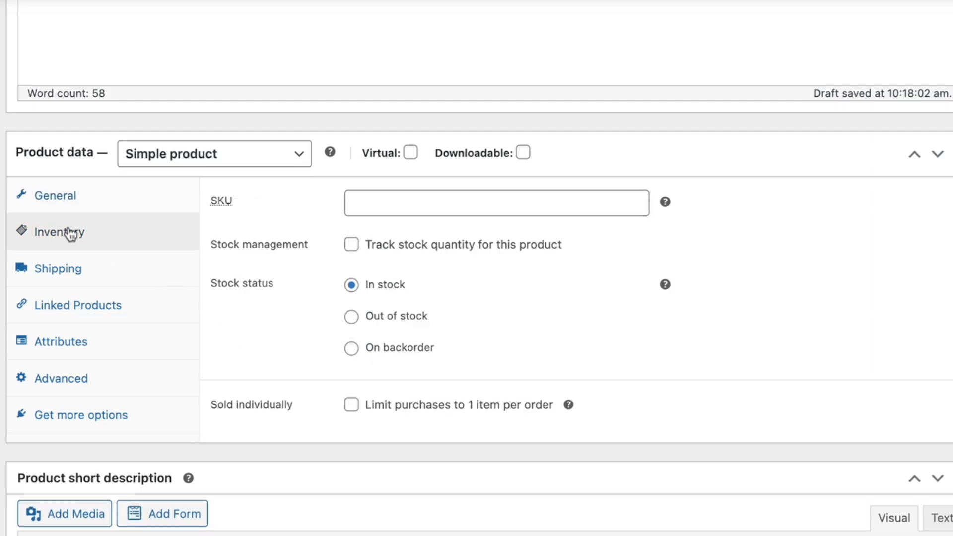
left_click(425, 200)
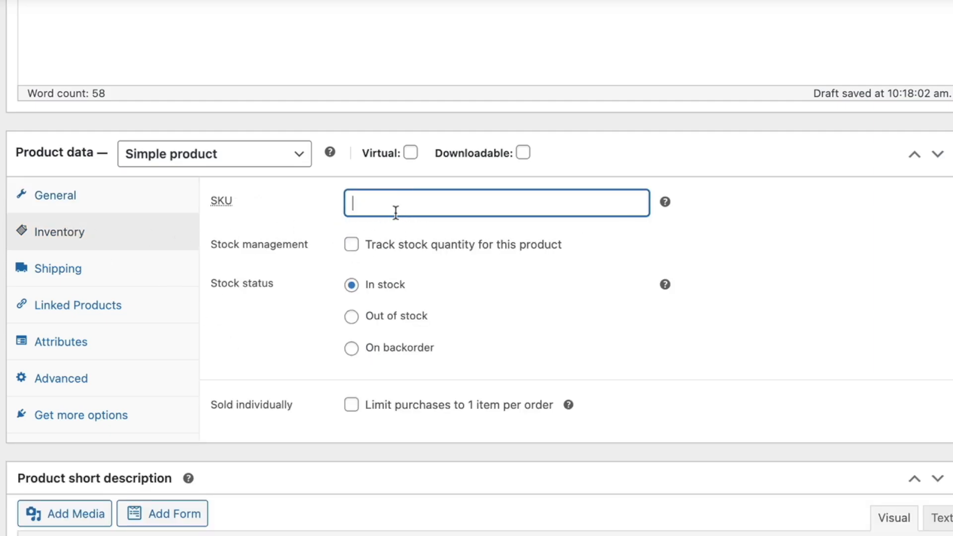
left_click(352, 245)
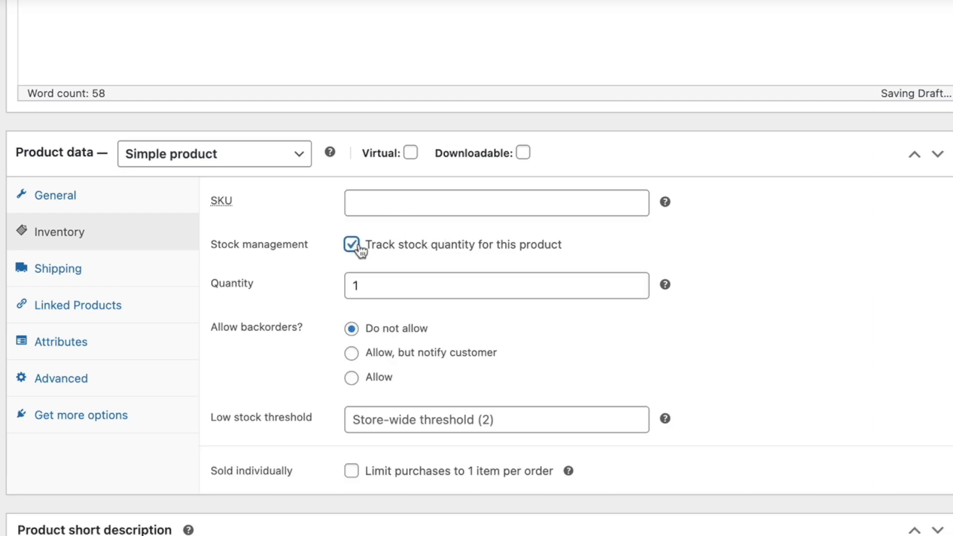
left_click_drag(382, 285, 301, 290)
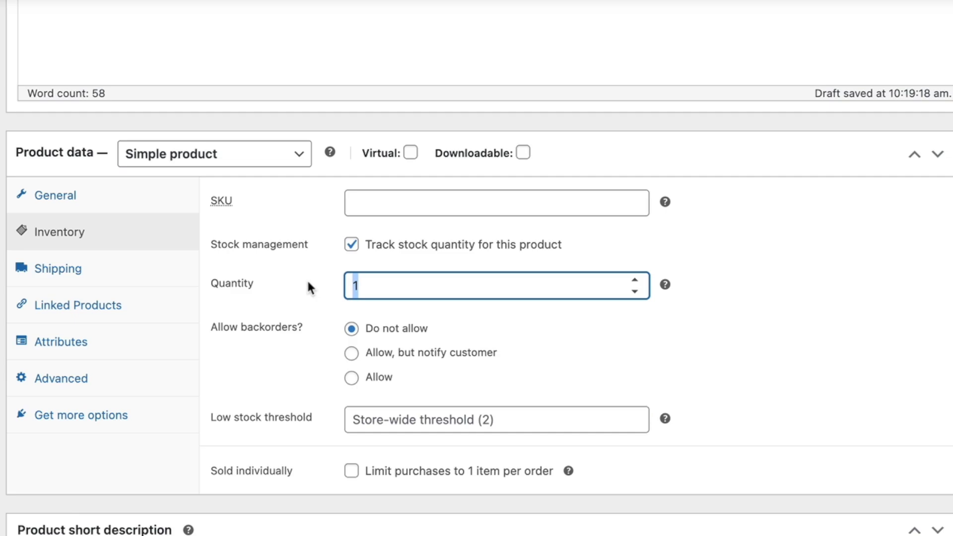
type("30")
left_click(408, 413)
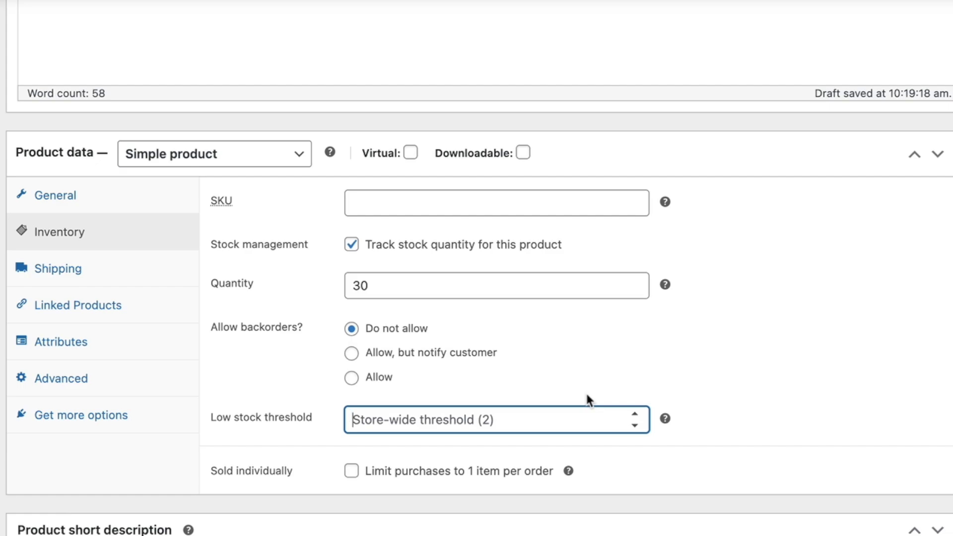
type("10")
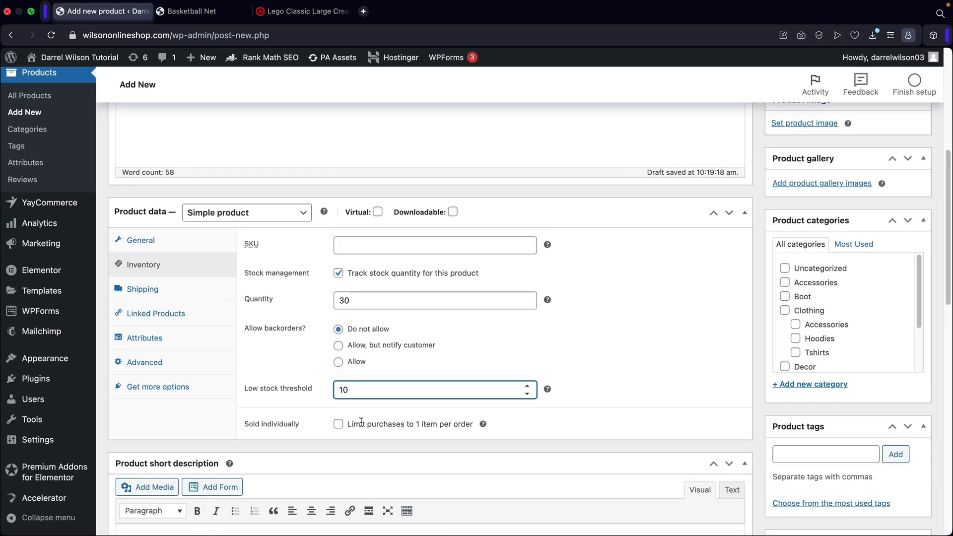
Step: Set the product's shipping weight to 10 kg
left_click(142, 289)
left_click(478, 243)
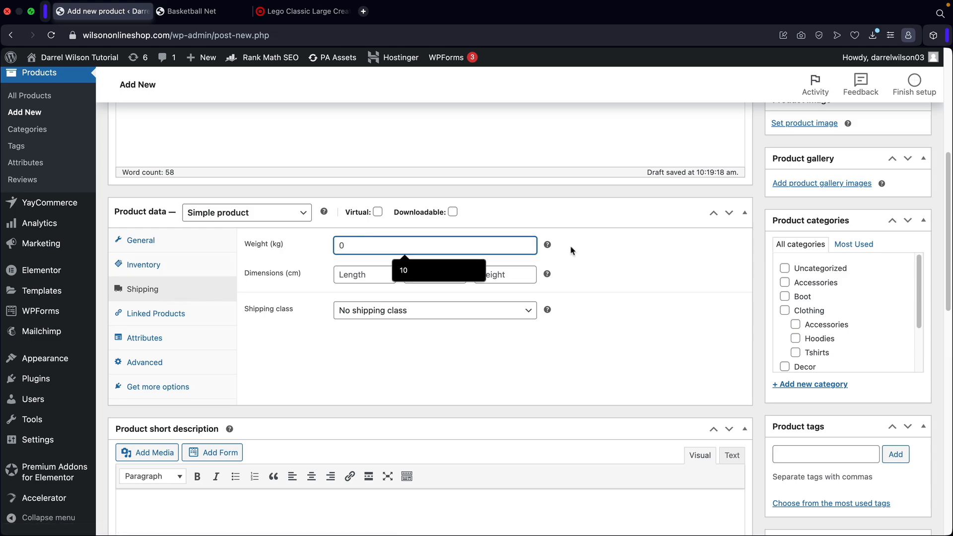
left_click(623, 266)
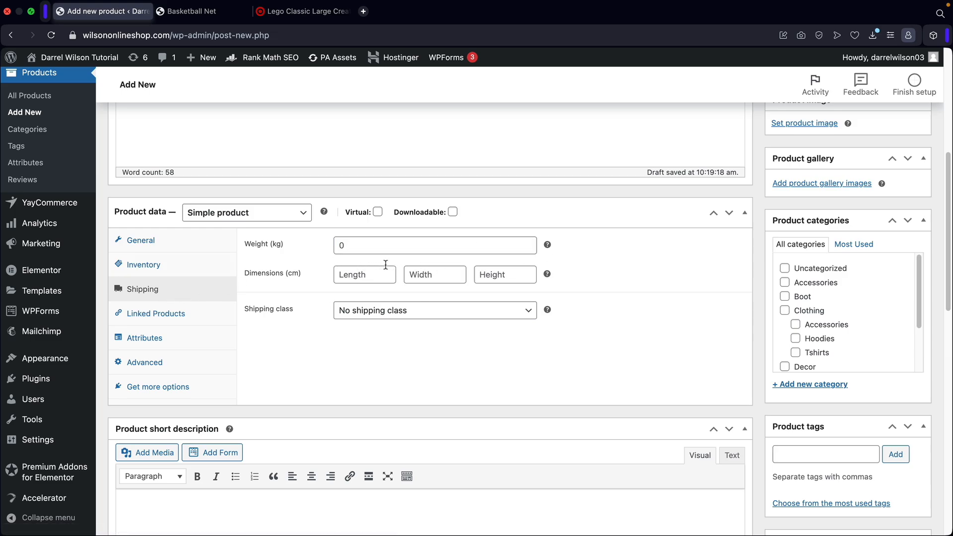
left_click(474, 245)
type("19")
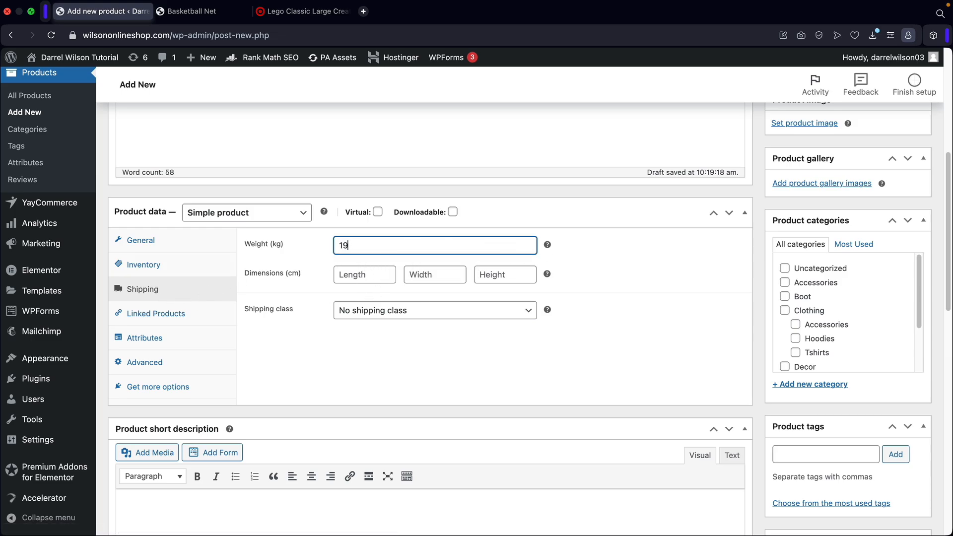
key("Tab")
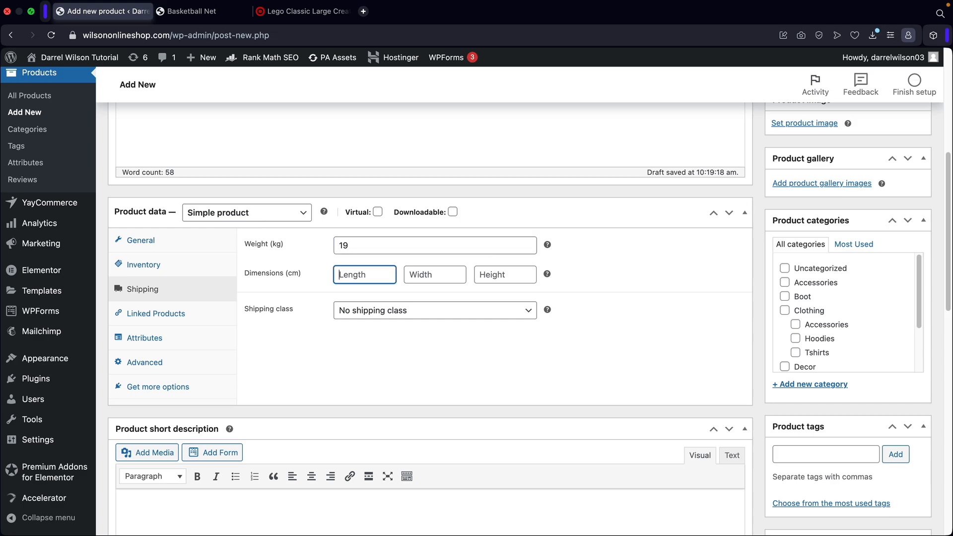
left_click(403, 242)
key("BackSpace")
type("0")
Step: Set the shipping dimensions to length 20 cm, width 50 cm and height 20 cm
key("Tab")
type("20")
key("Tab")
type("50")
key("Tab")
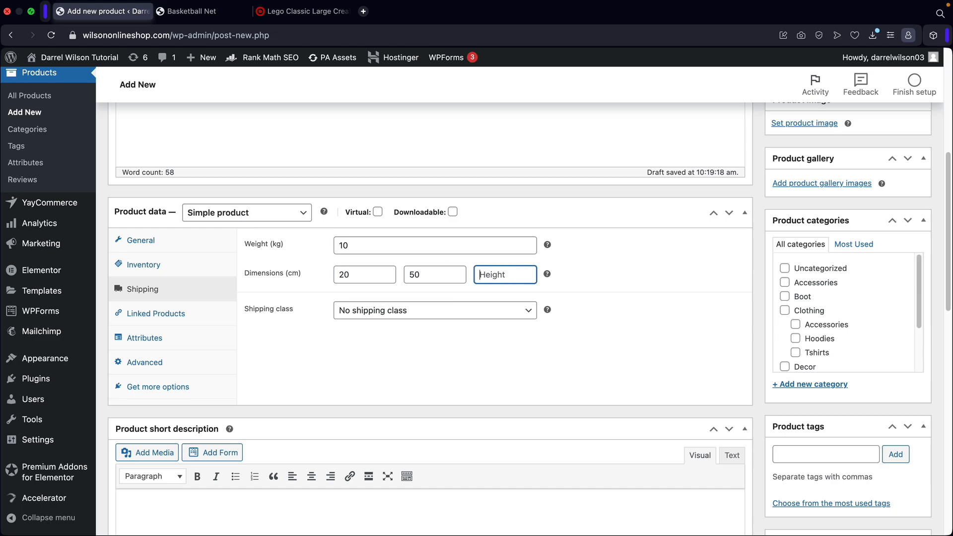
type("20")
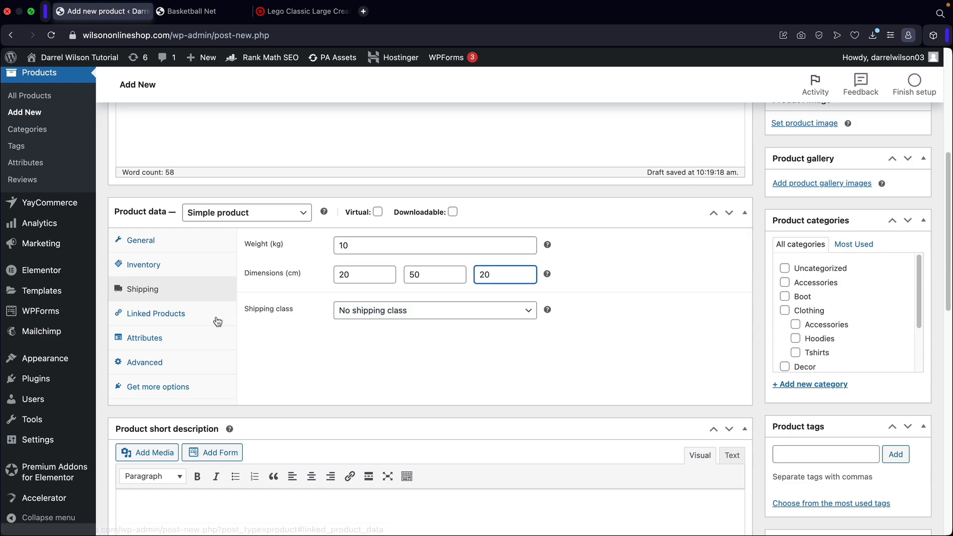
left_click(162, 318)
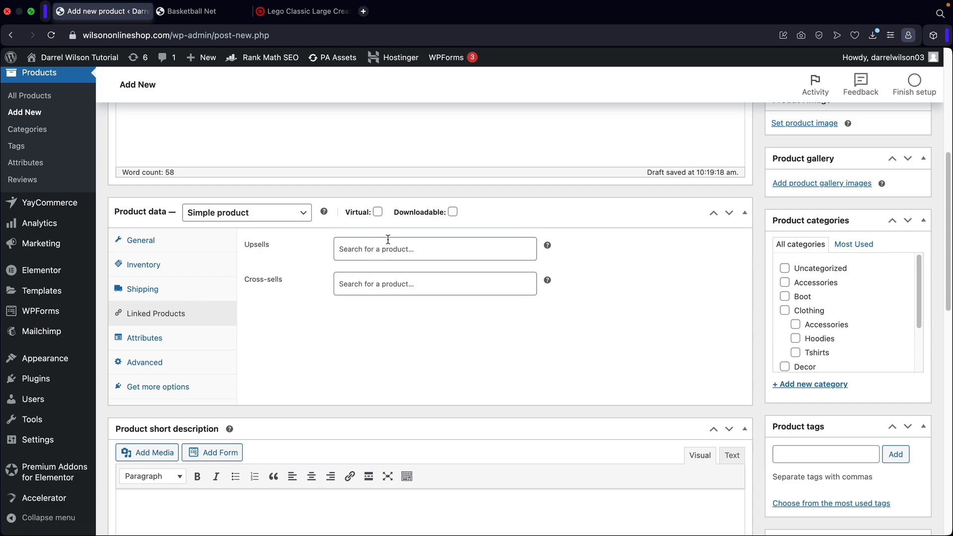
left_click(370, 253)
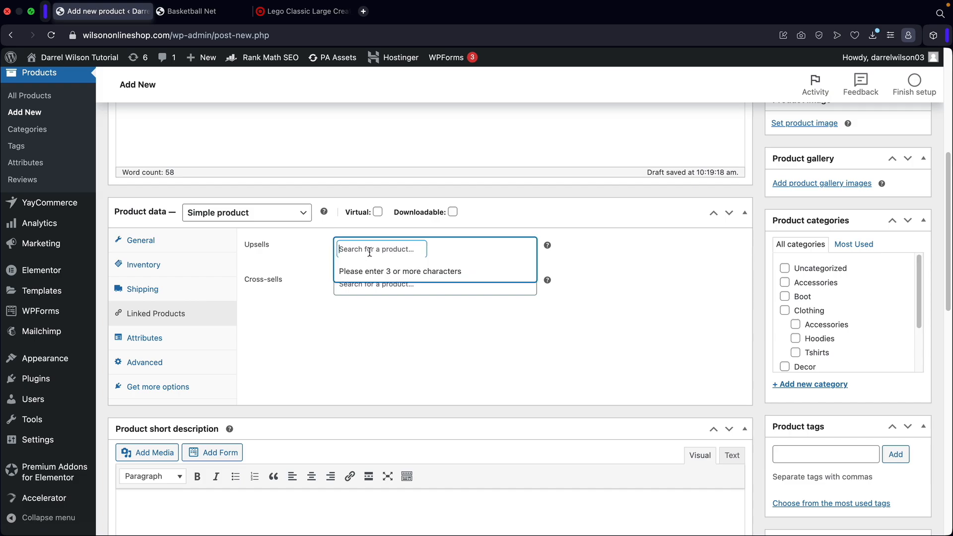
left_click(365, 289)
left_click(298, 316)
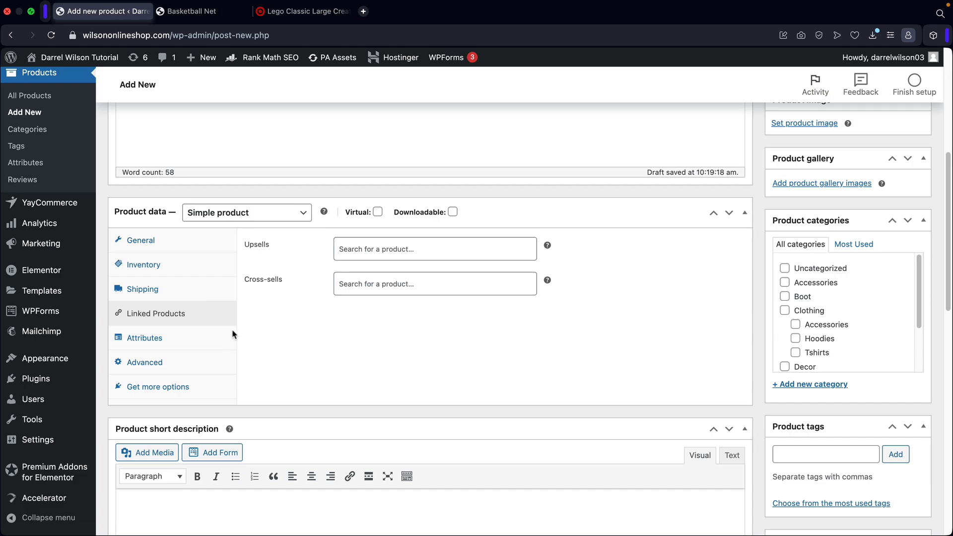
left_click(181, 337)
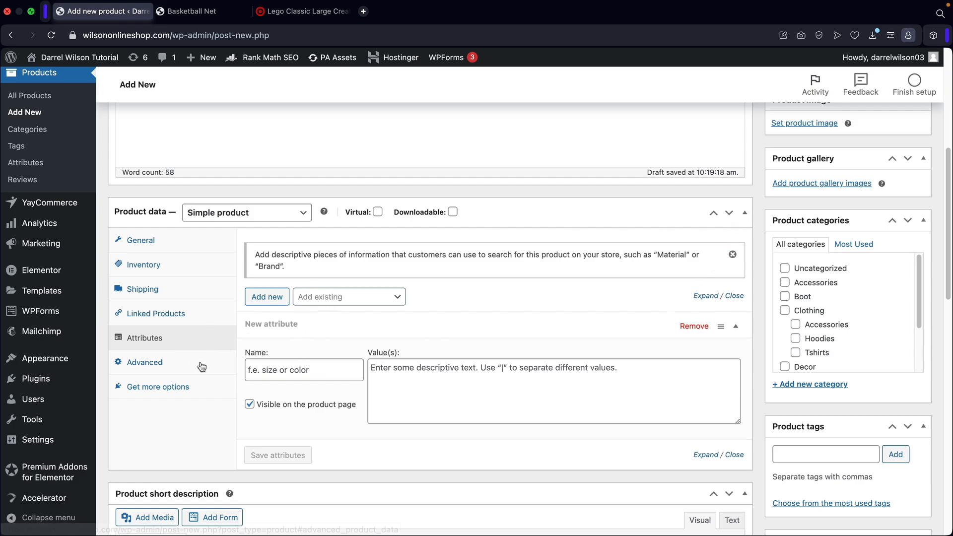
Step: Enter "Thank you for your order!" as the purchase note in the product's advanced settings
left_click(170, 368)
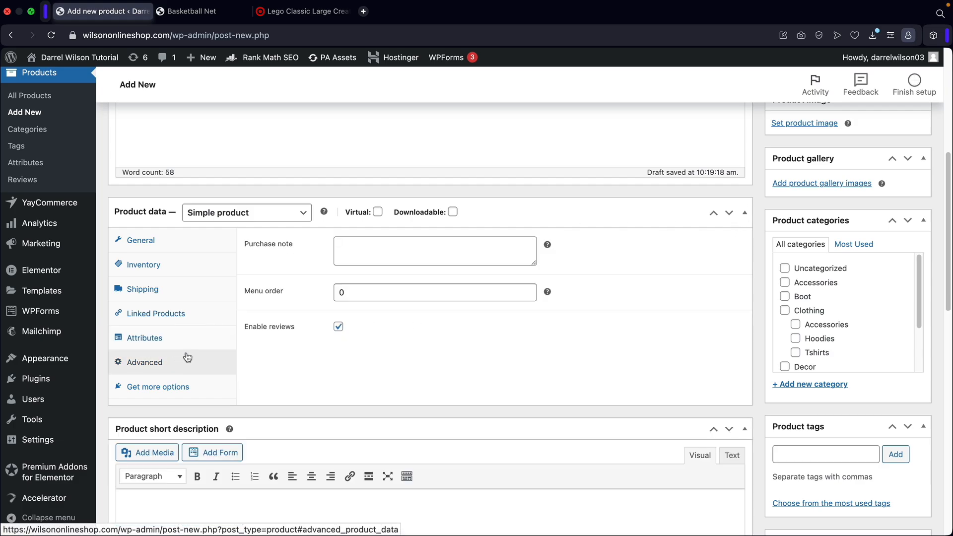
left_click(433, 254)
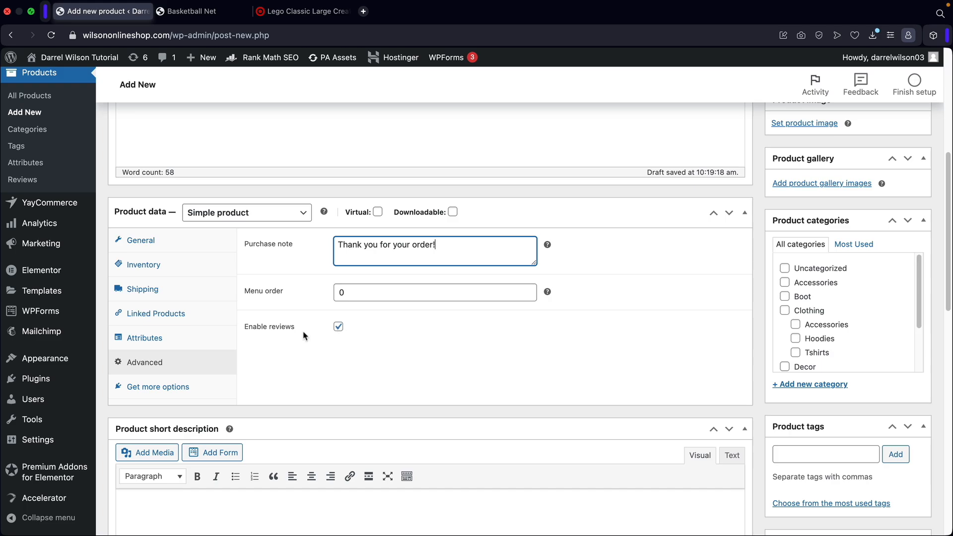
Step: Review the short description on the existing Basketball Net page, and switch to ChatGPT to read its basketball net product description
scroll(302, 343, "down", 5)
left_click(267, 361)
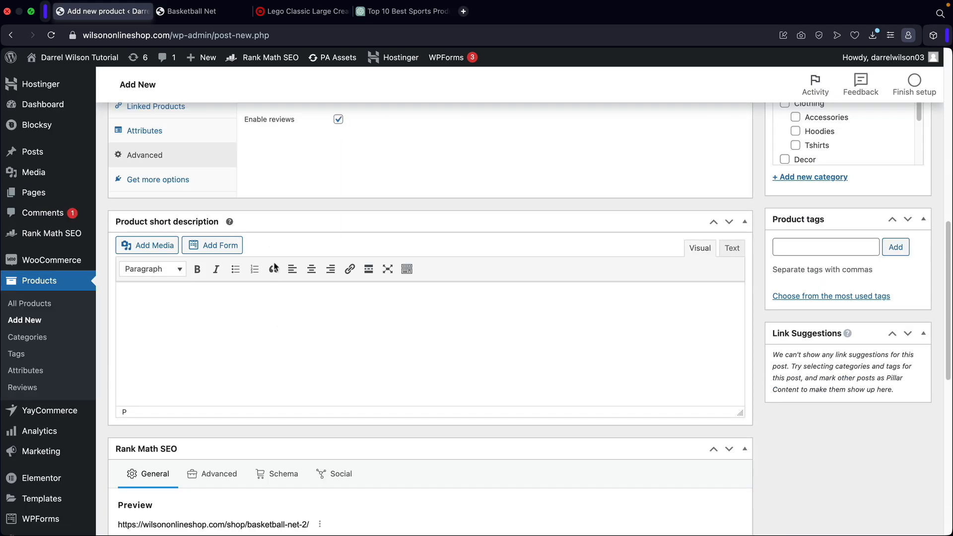
left_click(206, 14)
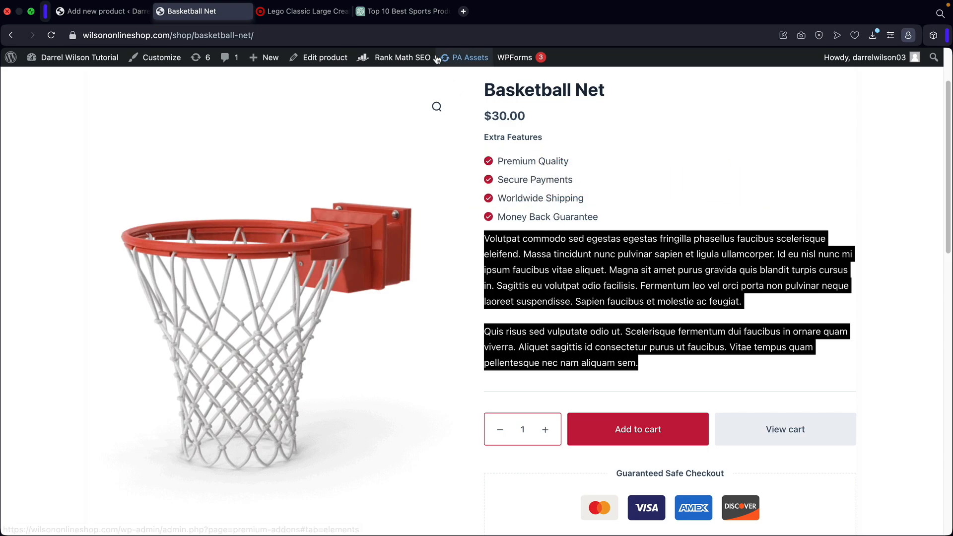
left_click(395, 12)
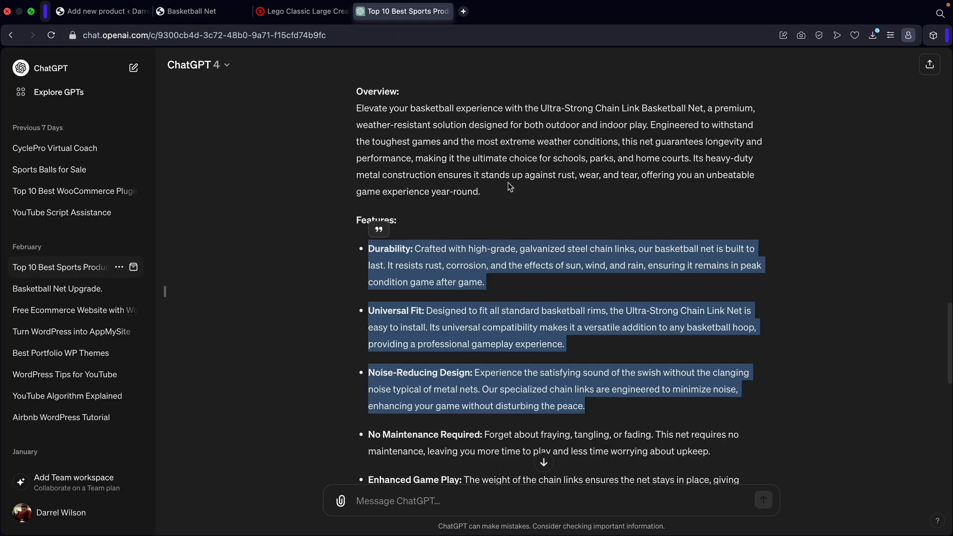
scroll(508, 183, "up", 3)
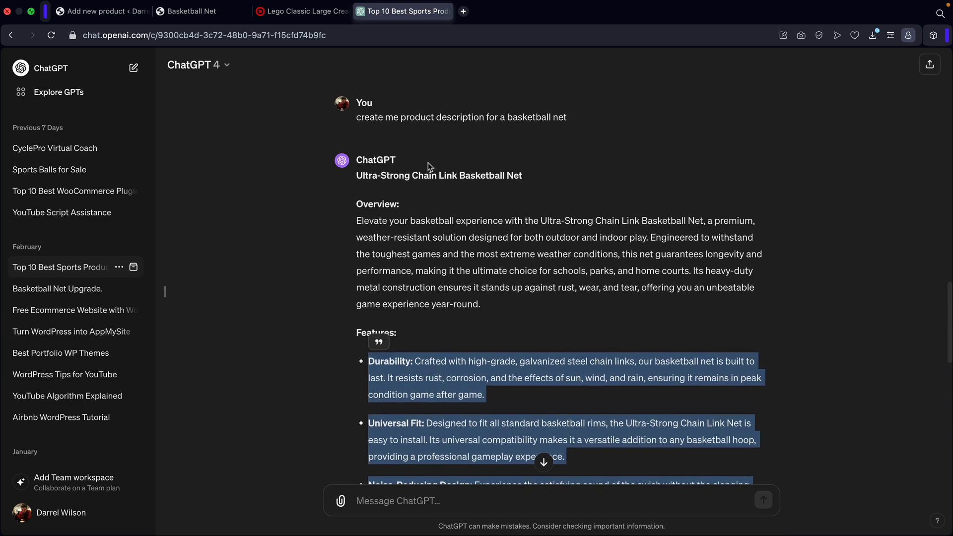
left_click(363, 118)
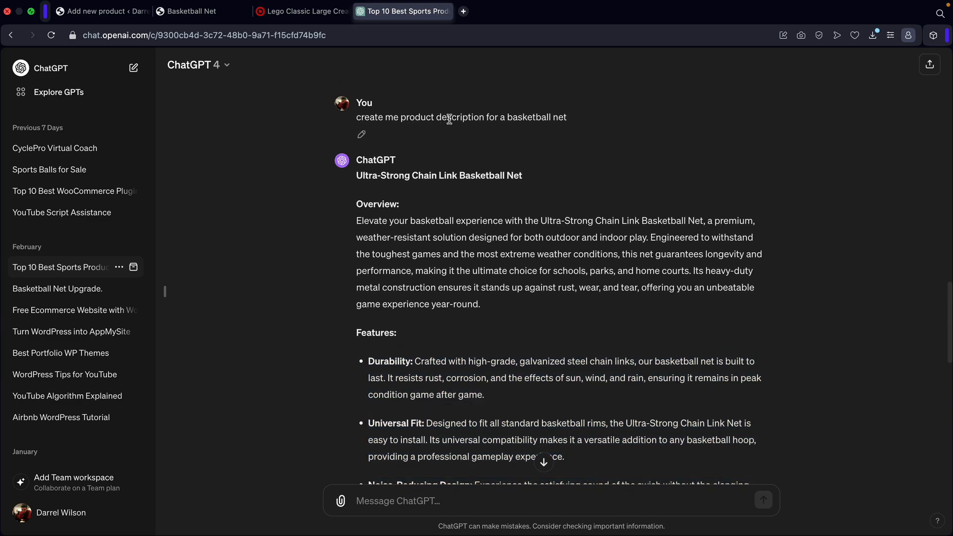
scroll(450, 340, "down", 3)
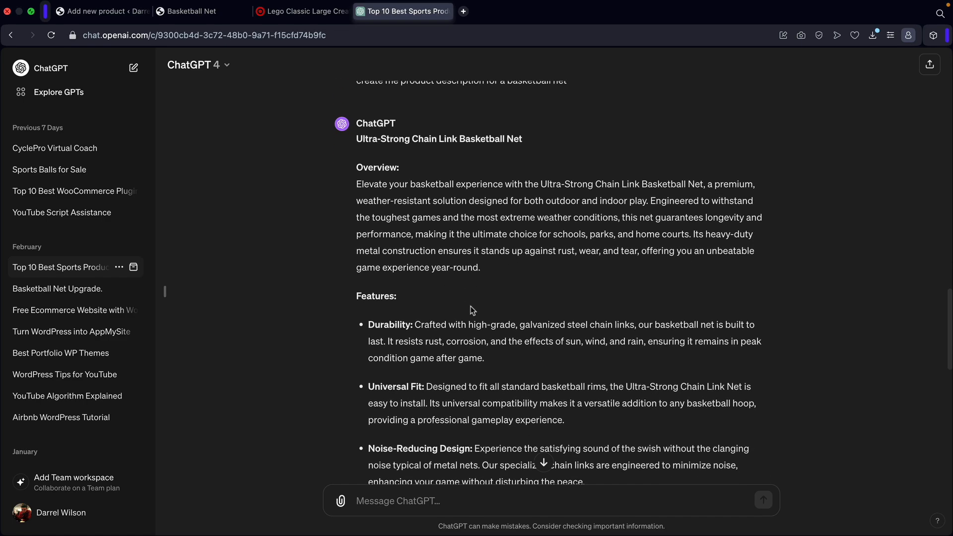
scroll(470, 300, "down", 10)
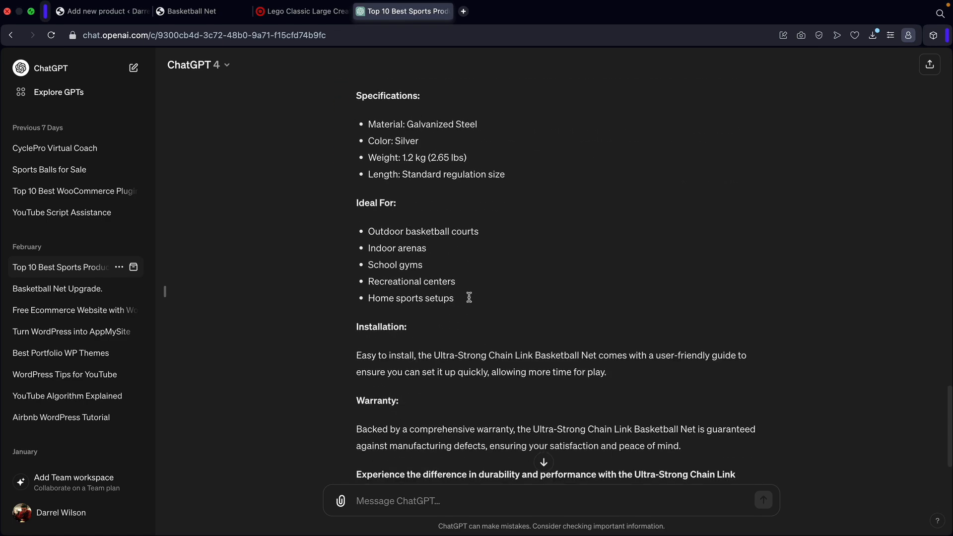
scroll(476, 290, "up", 8)
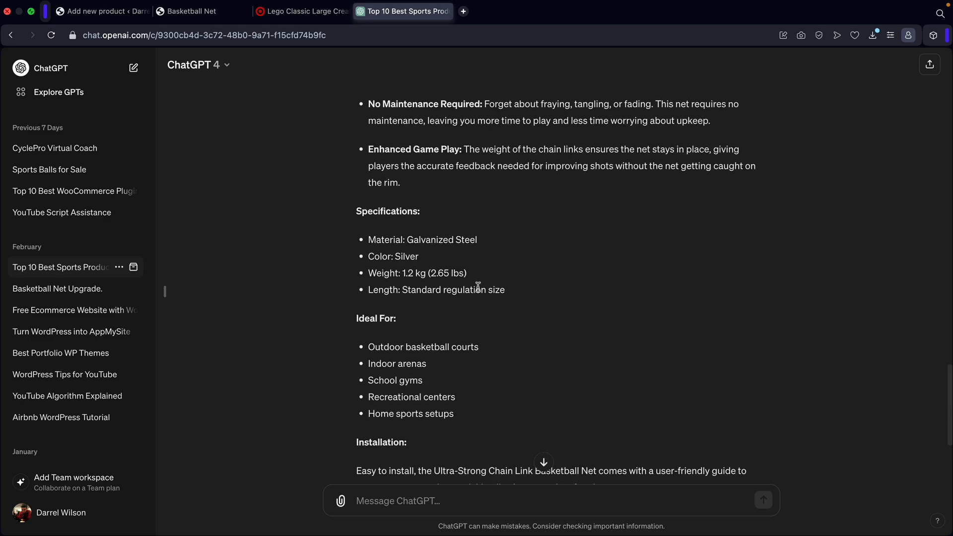
scroll(478, 287, "up", 5)
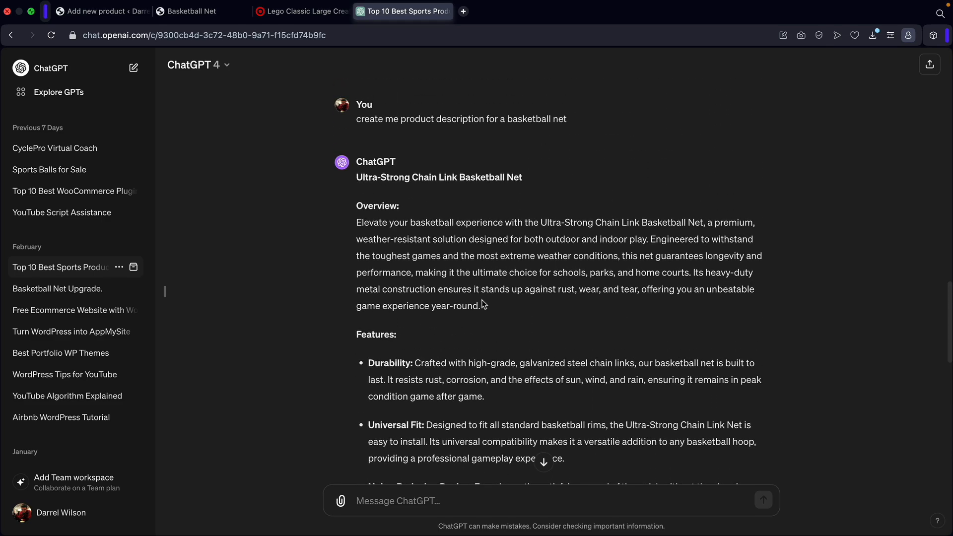
scroll(482, 301, "down", 2)
Step: Copy the Durability, Universal Fit and Noise-Reducing Design bullets from ChatGPT's feature list
left_click_drag(597, 435, 353, 284)
left_click(372, 281)
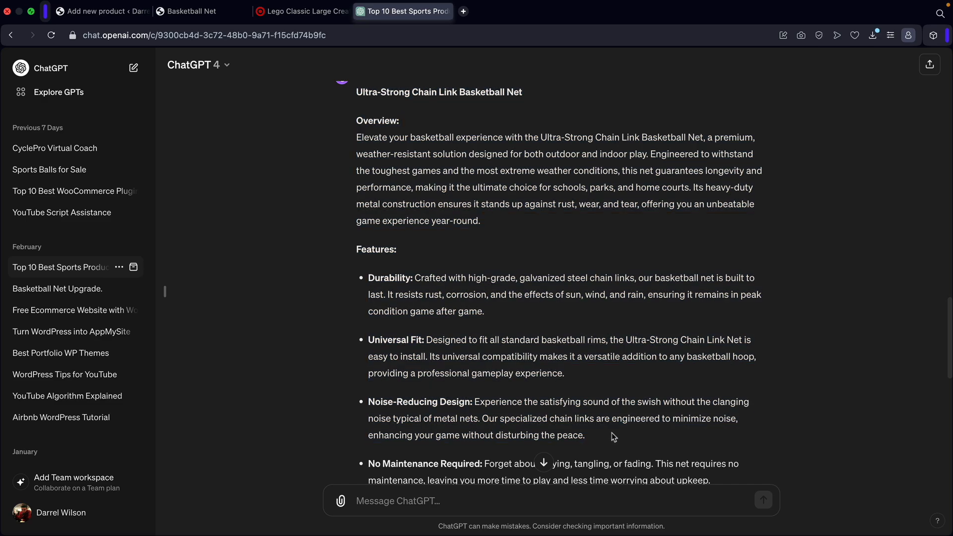
left_click_drag(611, 436, 370, 277)
right_click(379, 282)
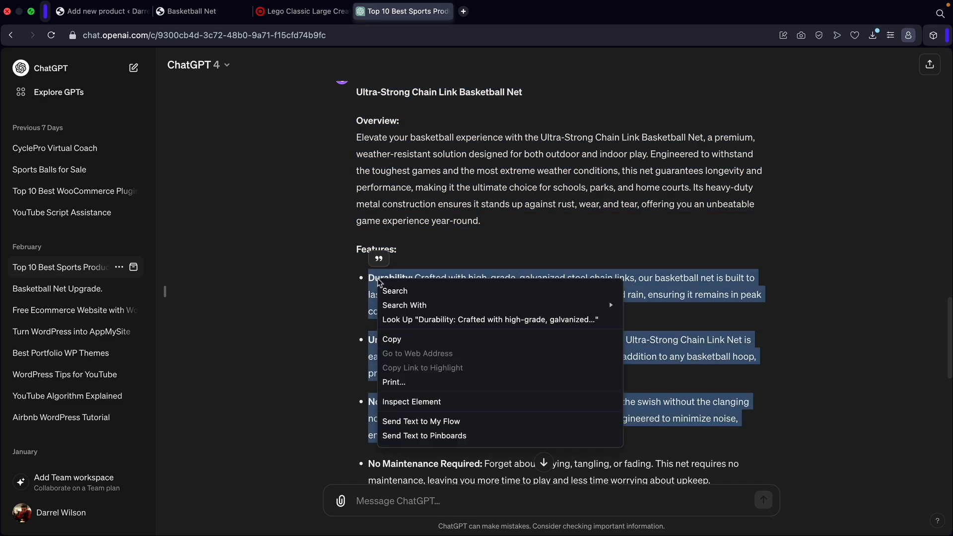
left_click(404, 339)
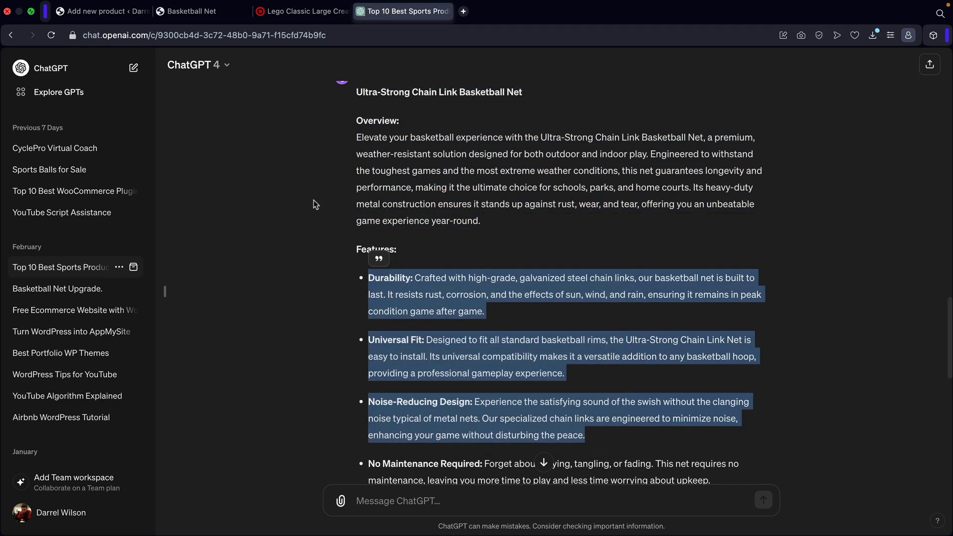
Step: Paste the copied feature bullets into the new WooCommerce product's short description and collapse the Rank Math SEO section
left_click(100, 11)
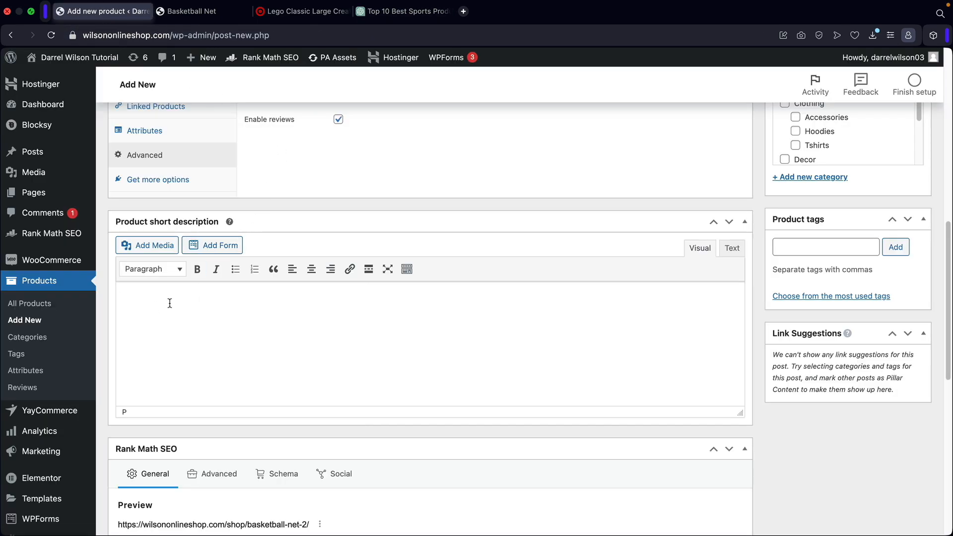
right_click(137, 297)
left_click(158, 392)
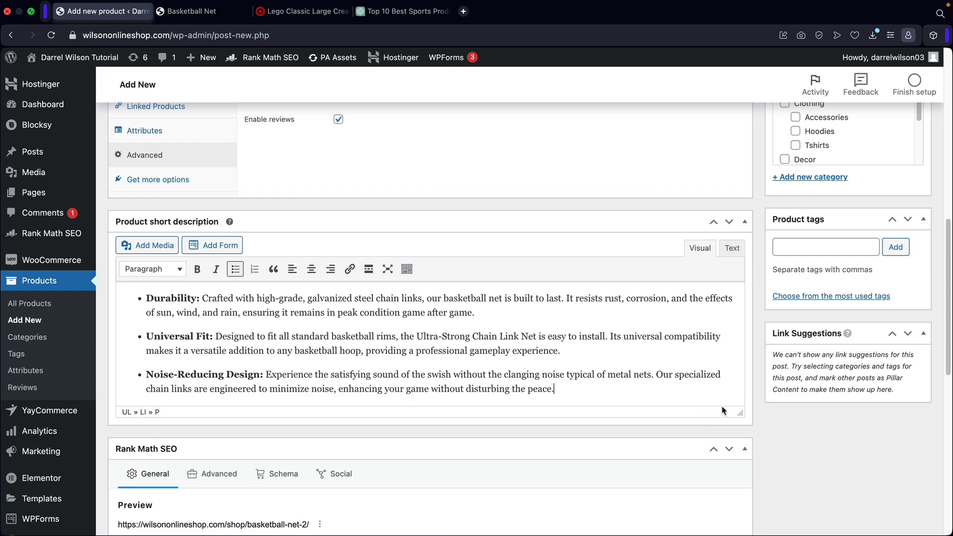
left_click(742, 449)
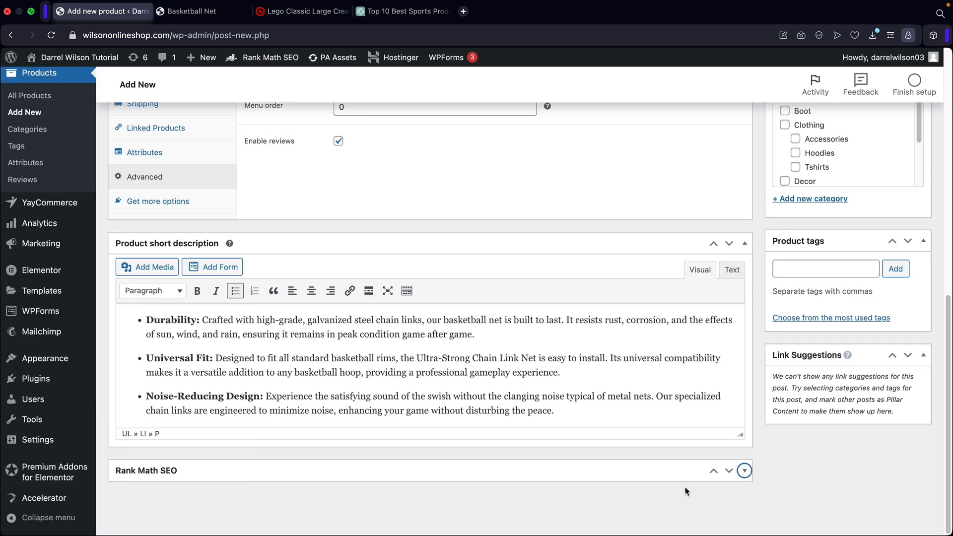
Step: Set Basketball-Net.H03.2k.png from the media library as the product image
scroll(846, 443, "up", 10)
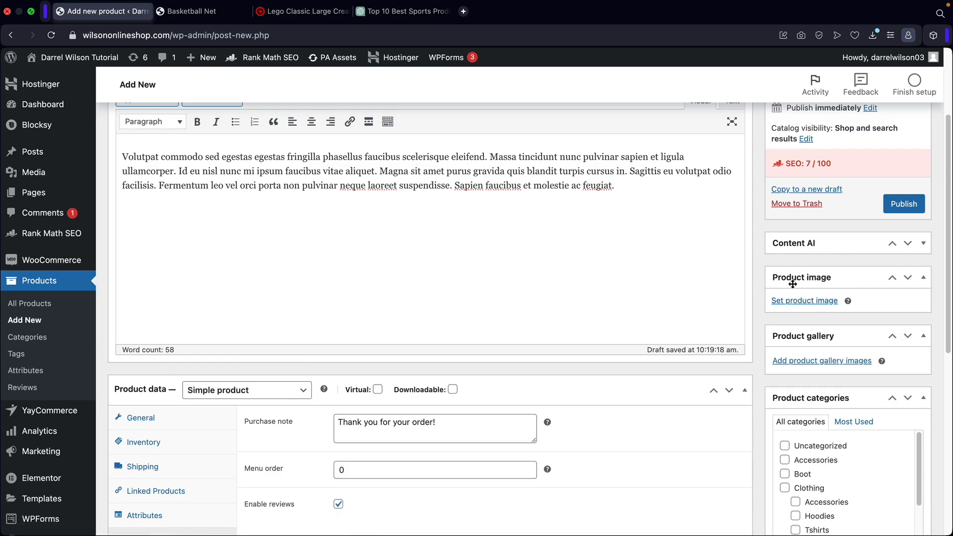
left_click(798, 301)
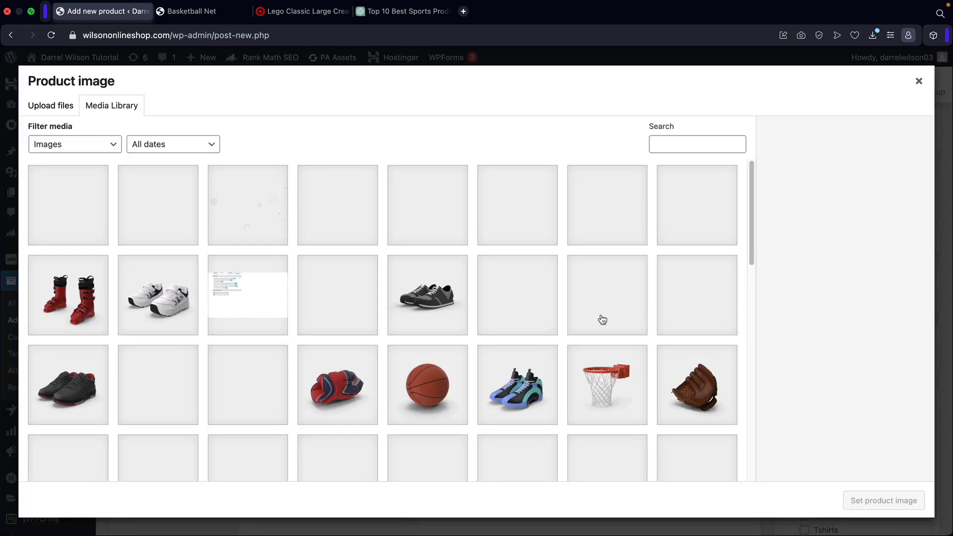
left_click(606, 390)
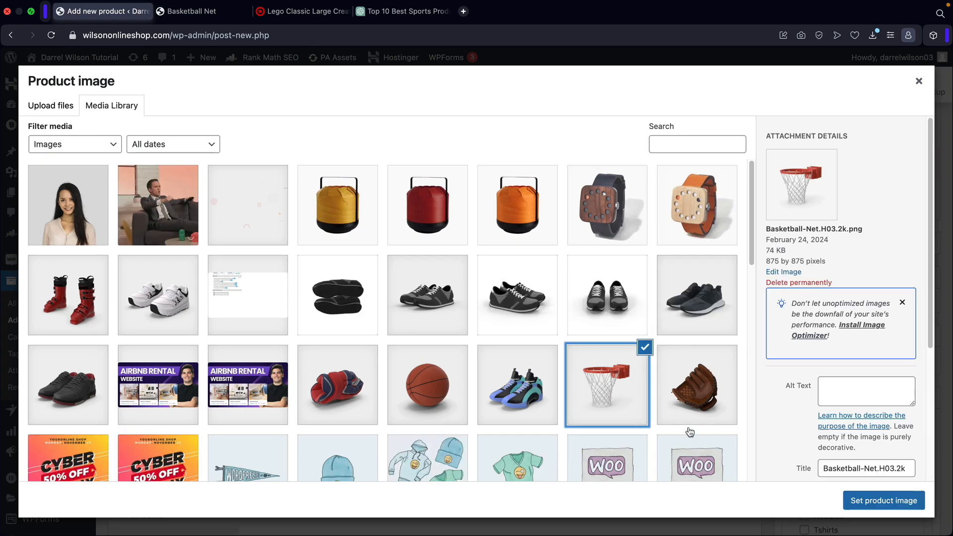
left_click(878, 503)
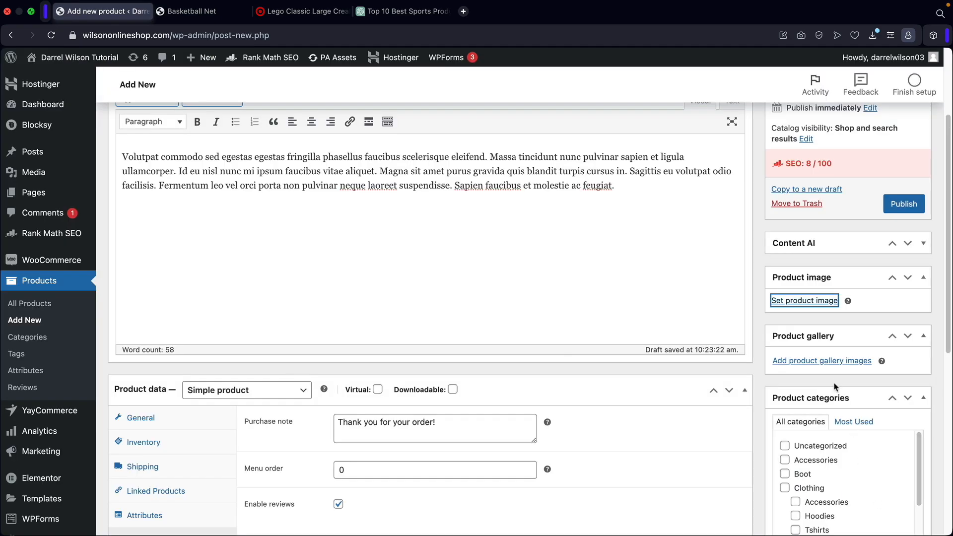
Step: Add the yellow, red and orange lamp images from the media library to the product gallery
scroll(835, 377, "down", 5)
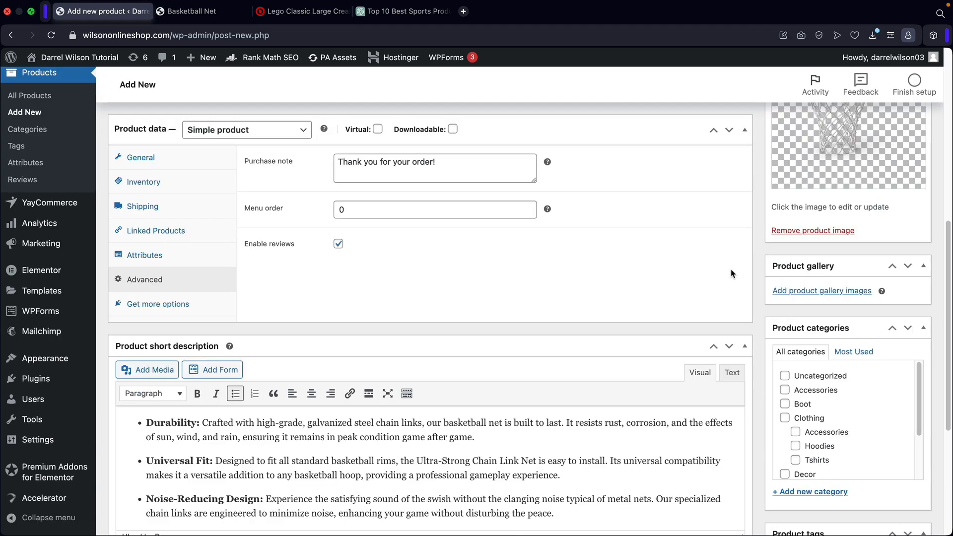
left_click(818, 291)
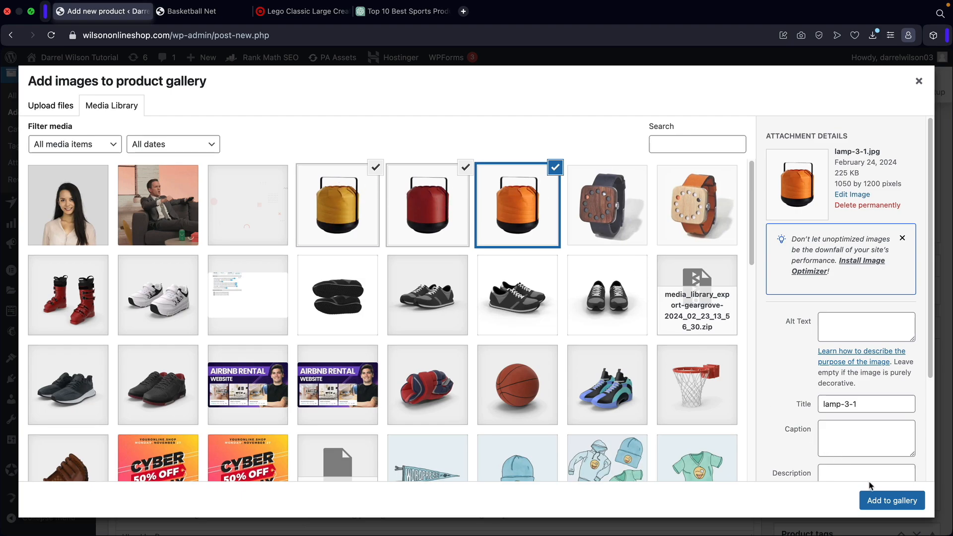
left_click(874, 498)
Step: Assign the product to the Sports category and open the form for adding a new category
scroll(764, 385, "down", 3)
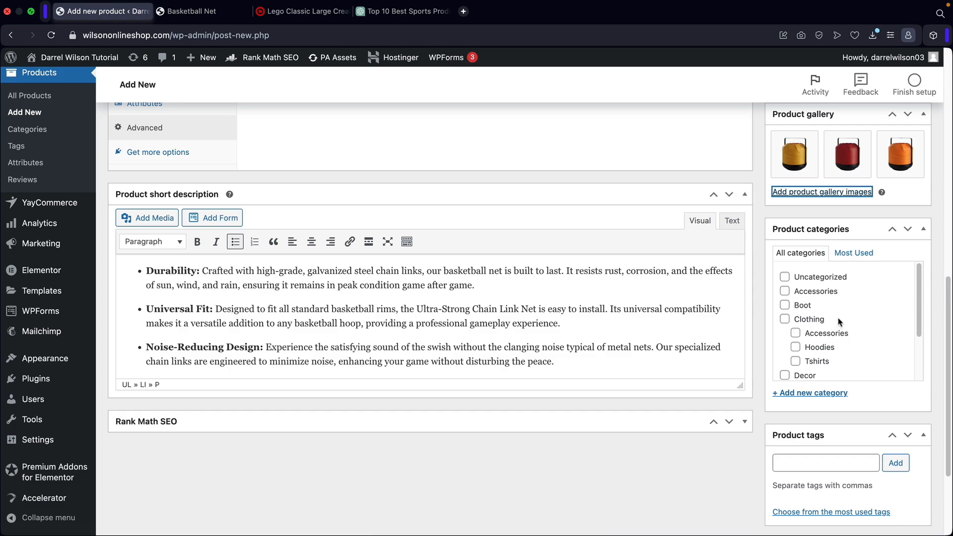
scroll(838, 321, "down", 4)
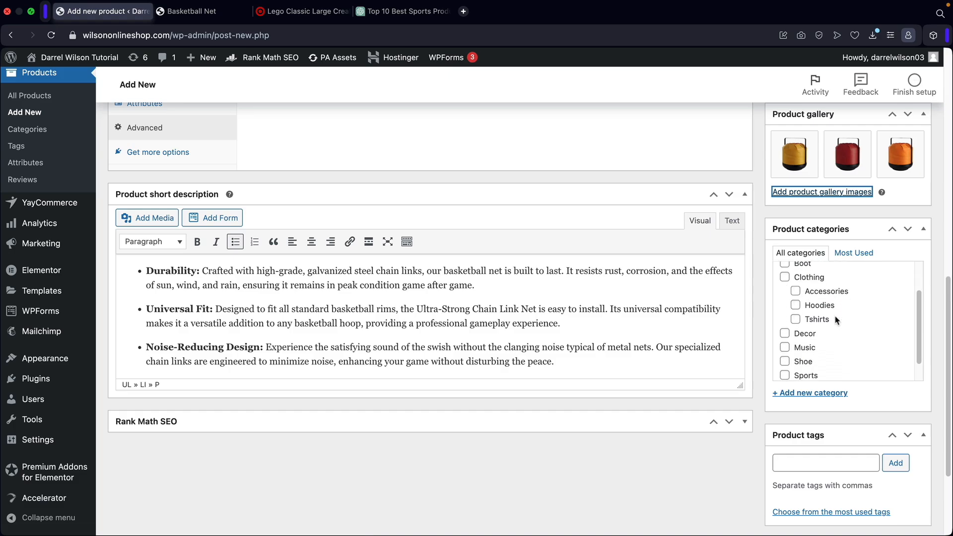
scroll(836, 321, "down", 1)
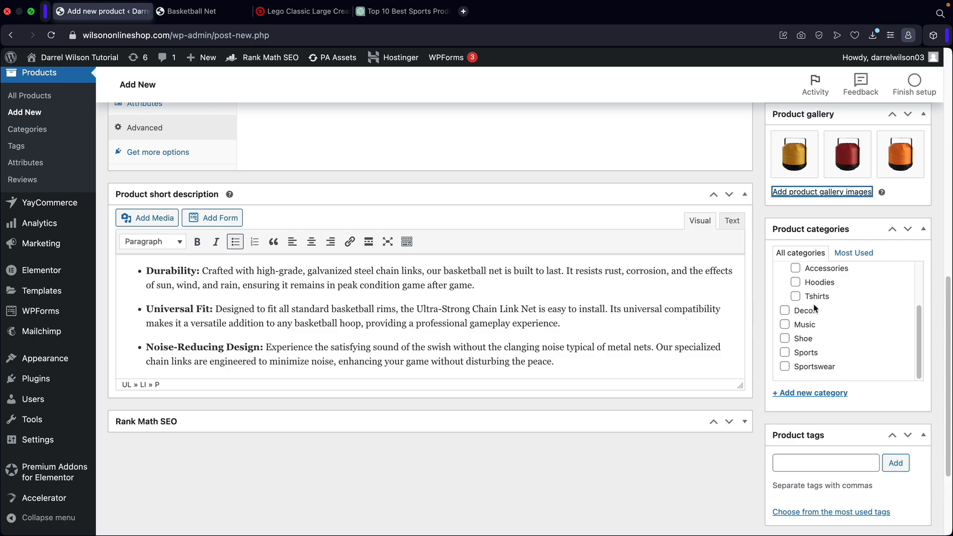
scroll(804, 316, "down", 1)
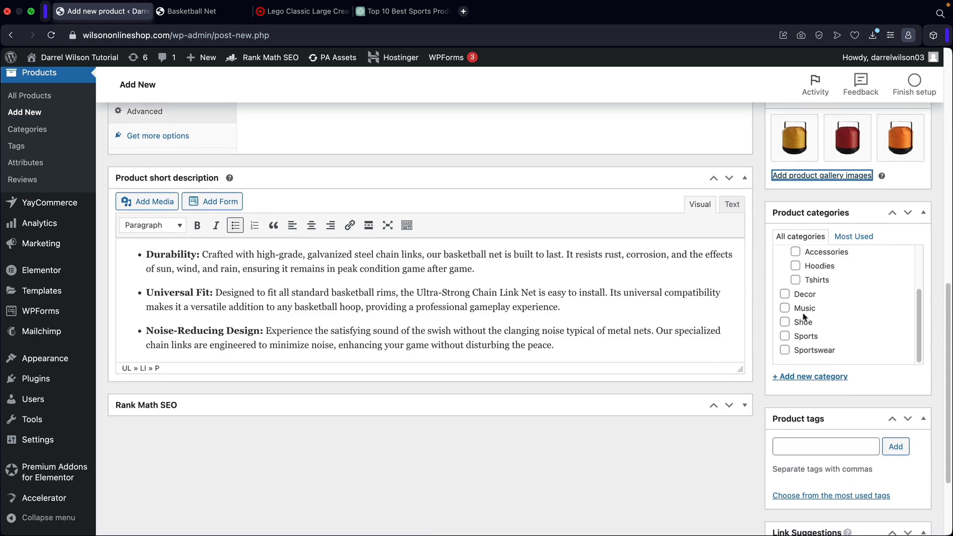
left_click(785, 335)
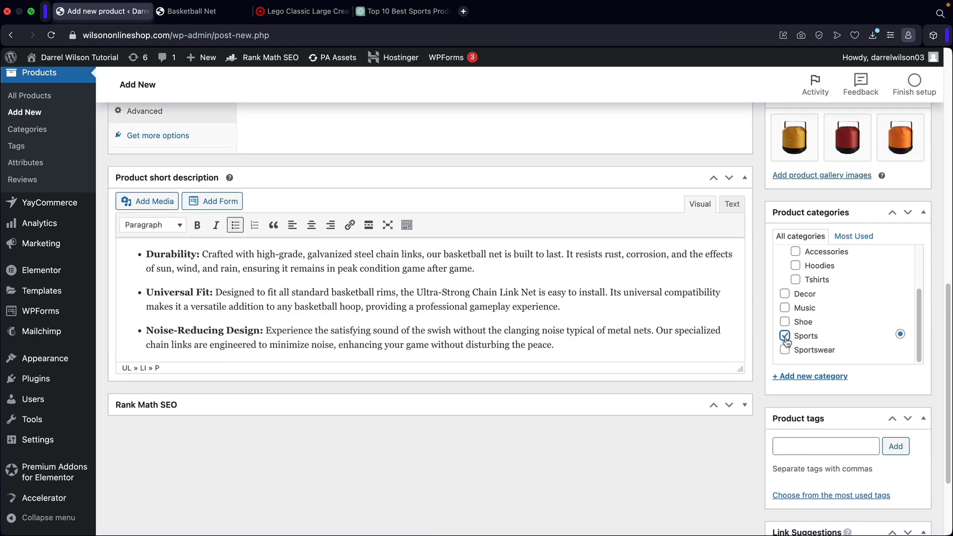
left_click(819, 376)
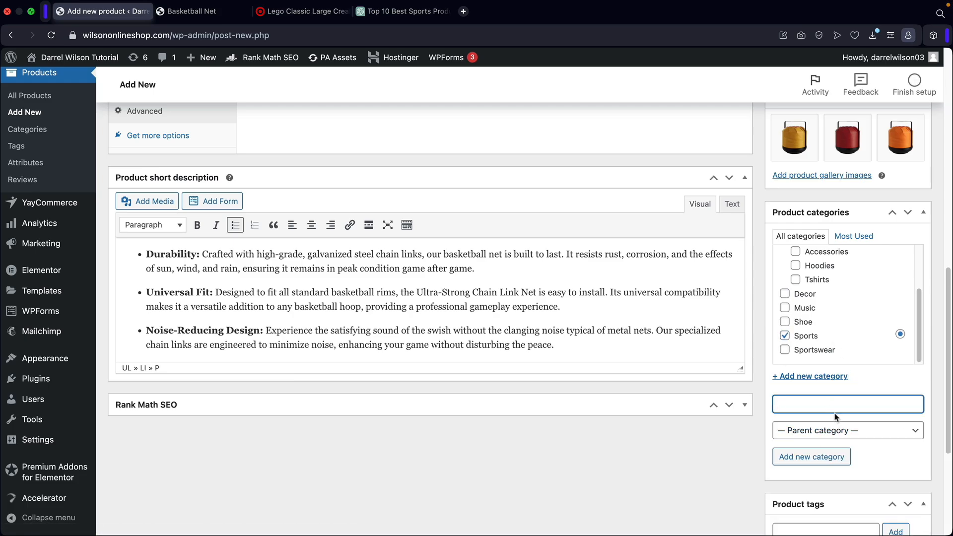
left_click(747, 446)
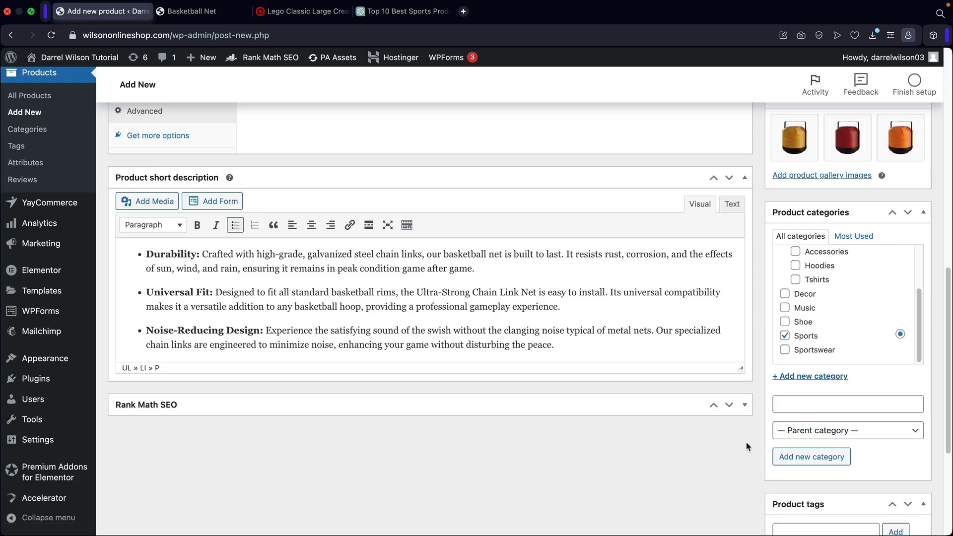
Step: Add the product tags "basketball net", "orange" and "net"
scroll(763, 441, "down", 5)
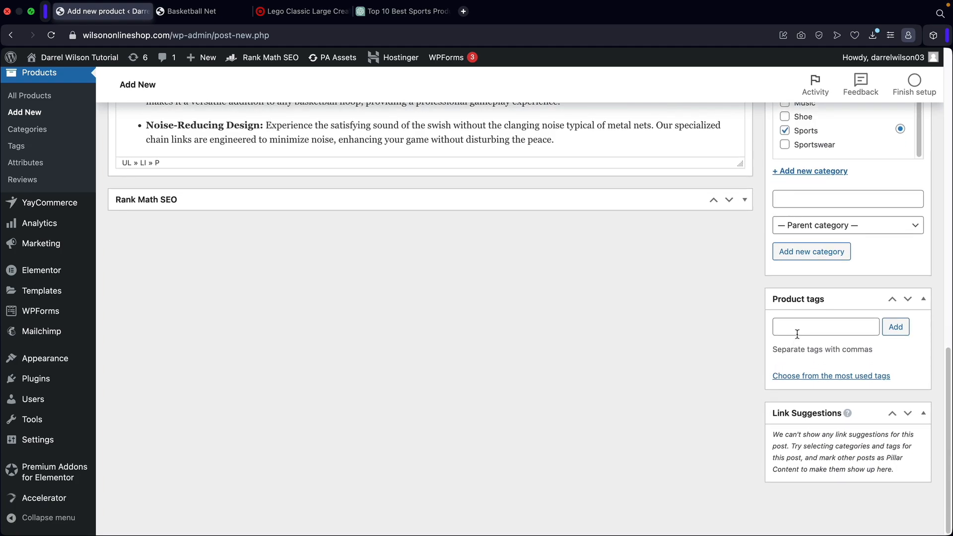
left_click(802, 330)
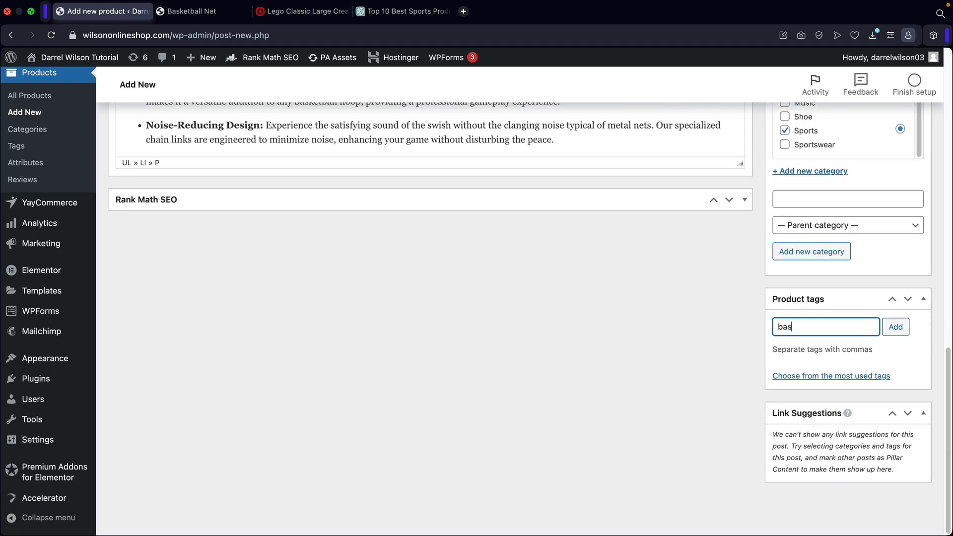
type("basketball net")
key("Return")
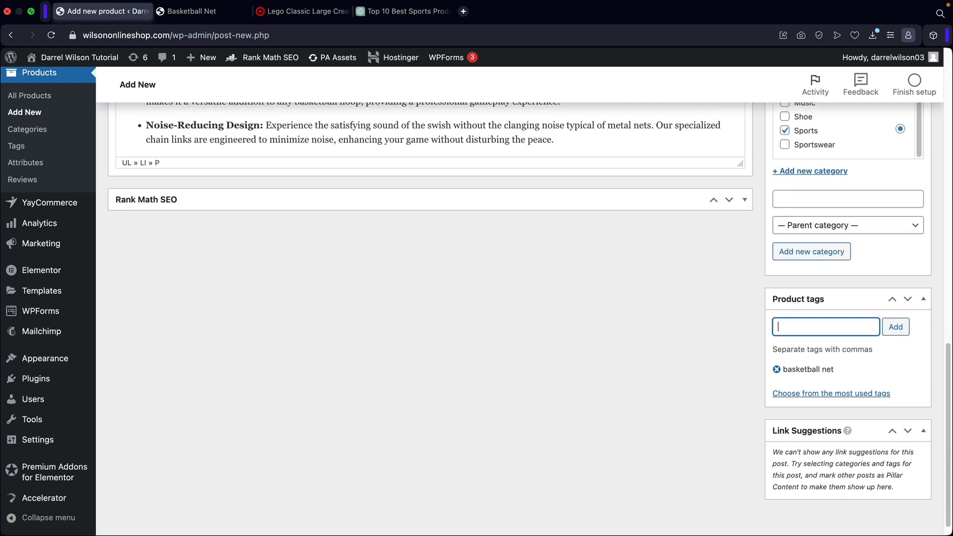
type("orange")
key("Return")
type("net")
key("Return")
Step: Publish the Basketball Net product and open its live shop page
scroll(731, 309, "up", 20)
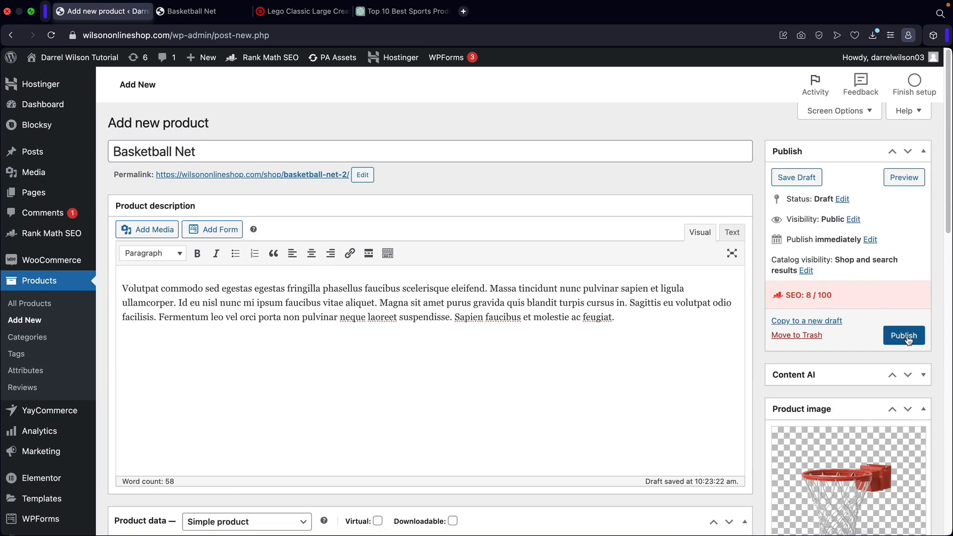
left_click(904, 336)
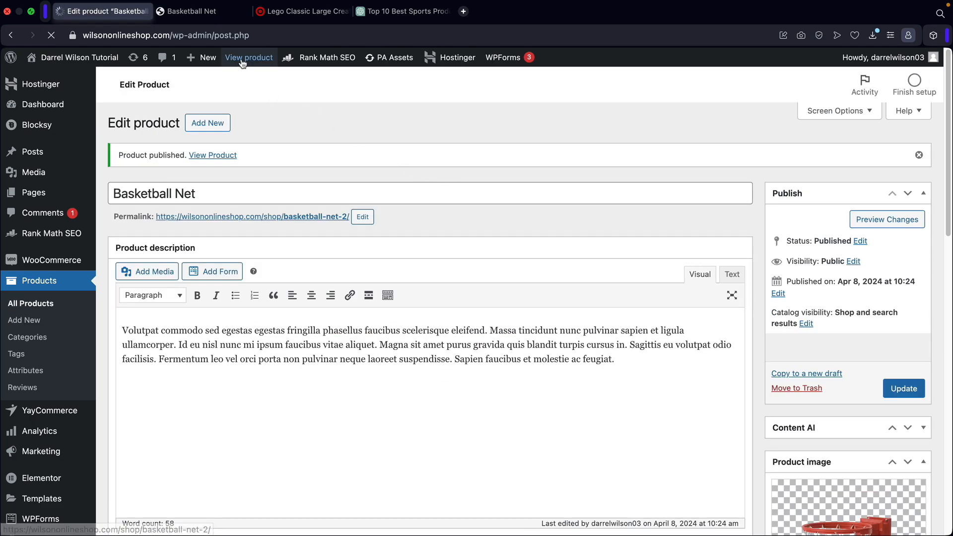
left_click(242, 59)
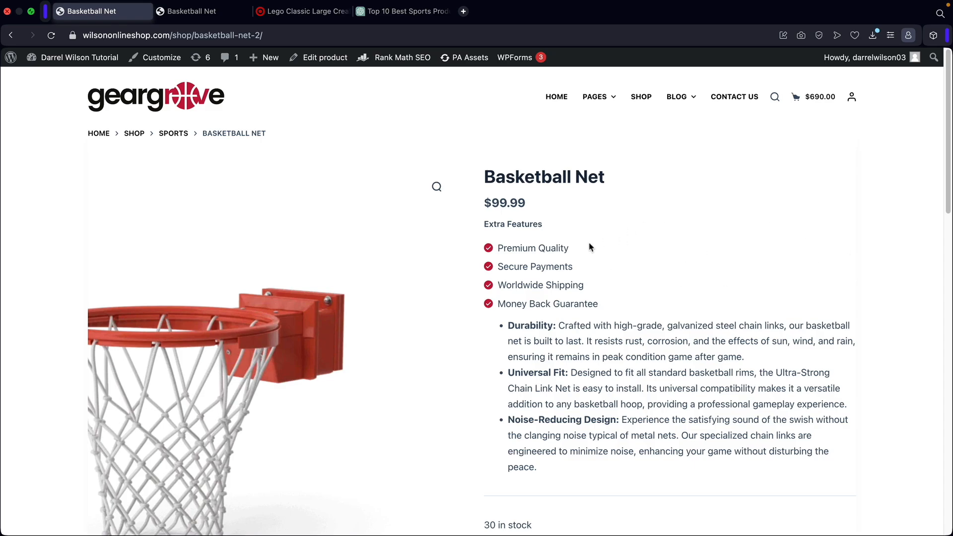
Step: Examine the extra features, short description bullets and stock status on the live Basketball Net page
scroll(586, 250, "down", 2)
left_click_drag(514, 284, 625, 414)
left_click(594, 285)
left_click_drag(600, 265, 486, 207)
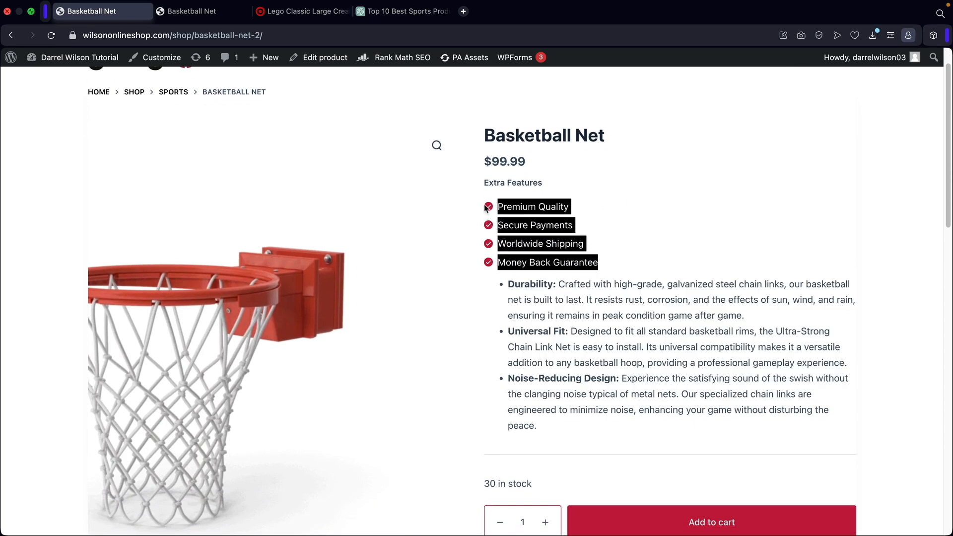
left_click(502, 204)
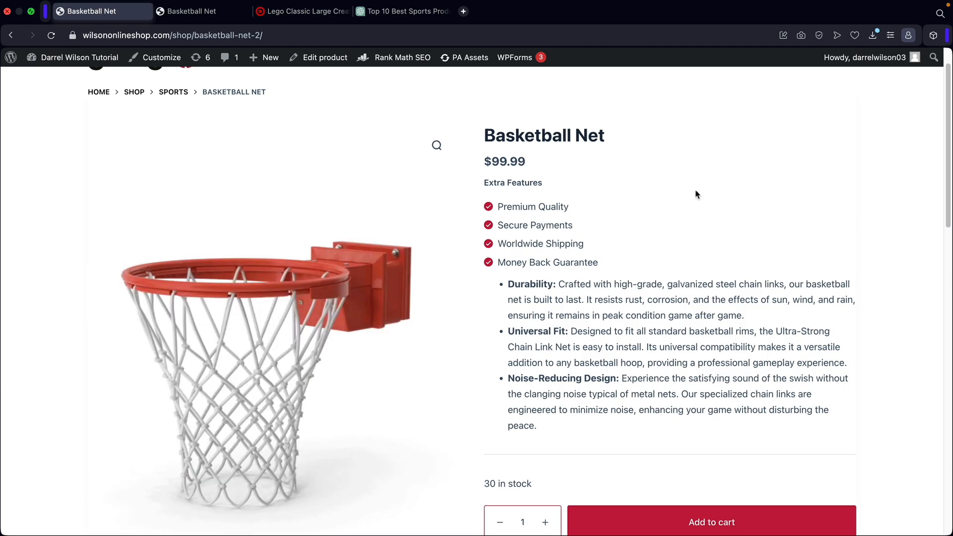
scroll(751, 268, "up", 2)
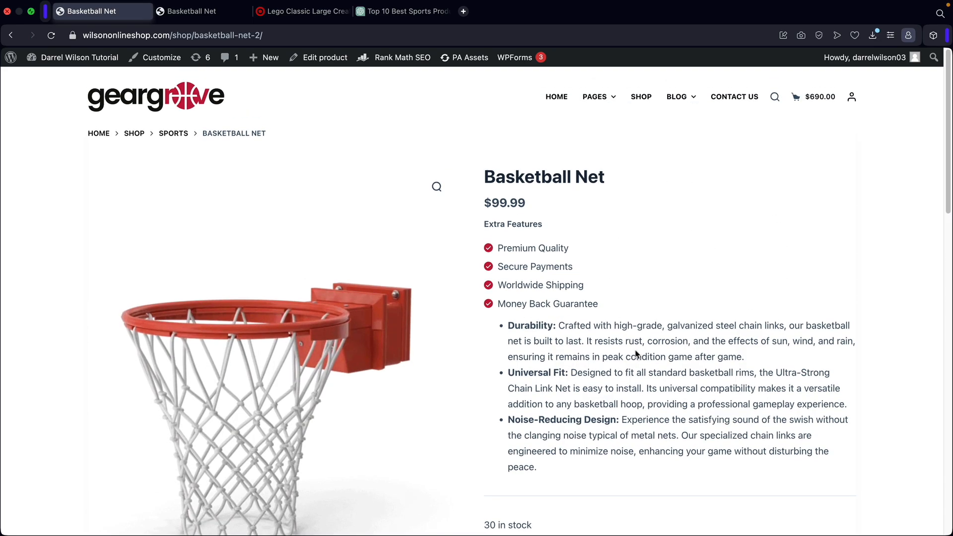
scroll(782, 382, "down", 10)
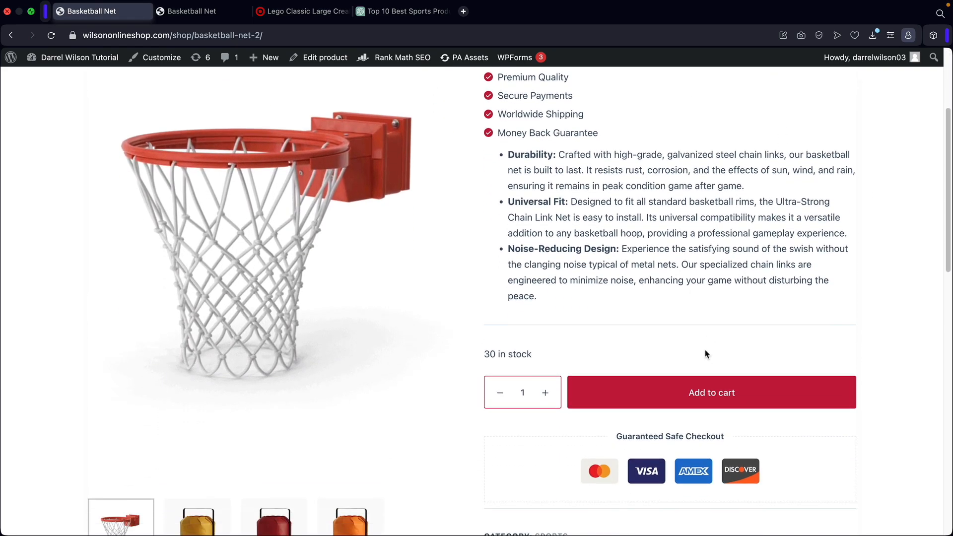
left_click_drag(533, 308, 485, 308)
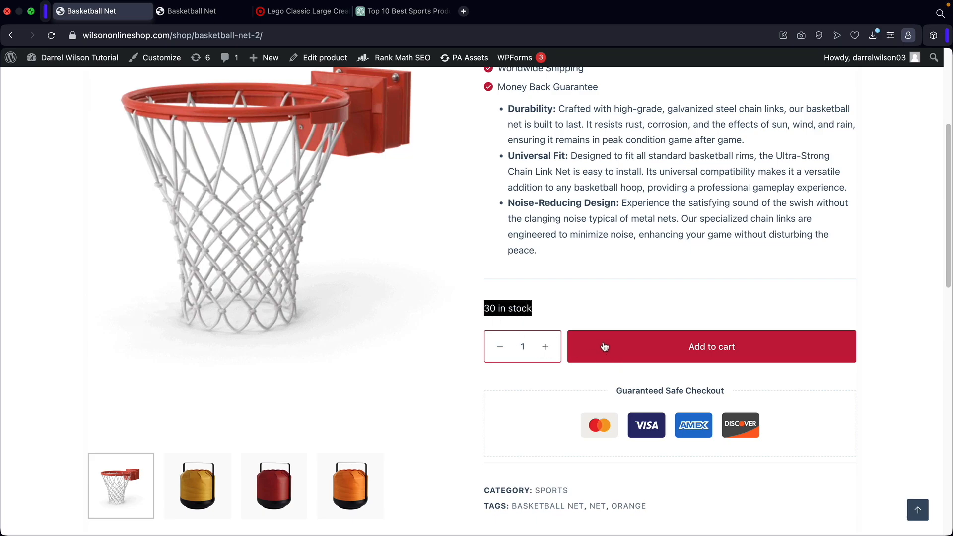
Step: View the yellow, red and orange lamp images in the product gallery and return to the basketball net image
left_click(196, 494)
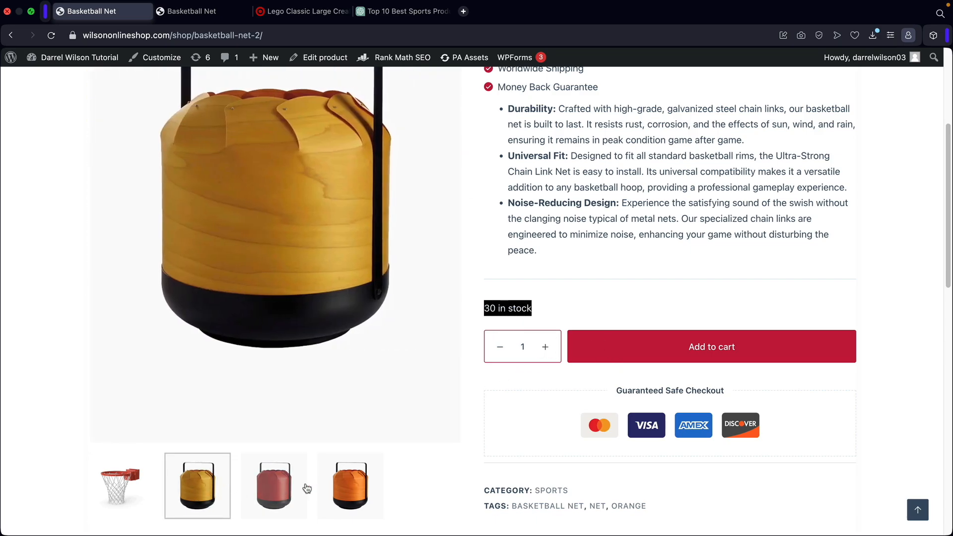
scroll(298, 491, "up", 1)
left_click(278, 506)
left_click(340, 508)
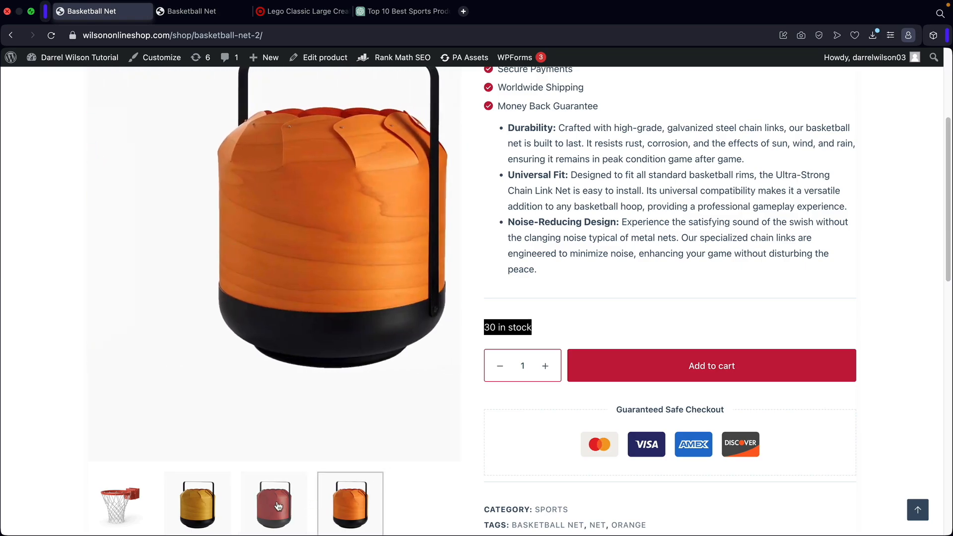
left_click(276, 505)
left_click(186, 501)
left_click(115, 505)
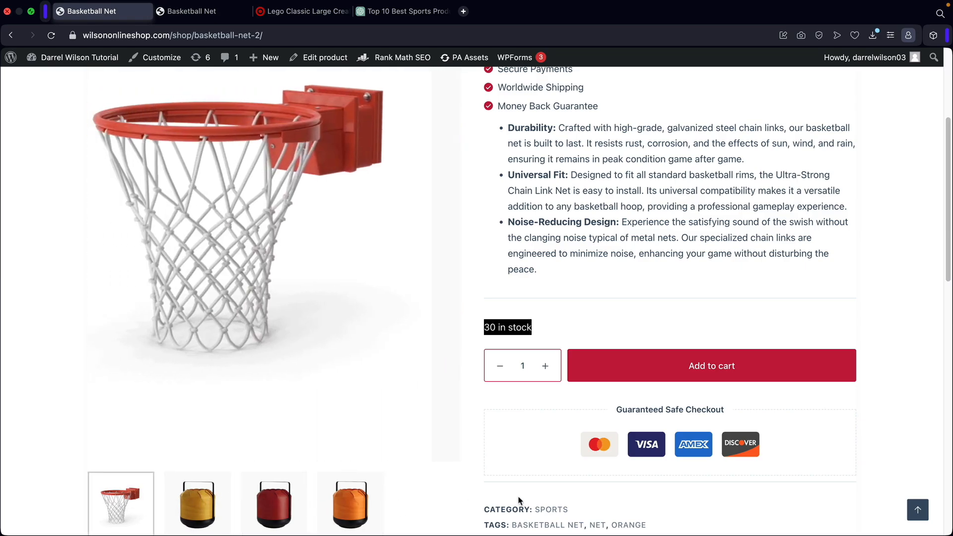
Step: Examine the category, tags, full description and related products on the Basketball Net page, and return to its beginning
scroll(539, 395, "down", 5)
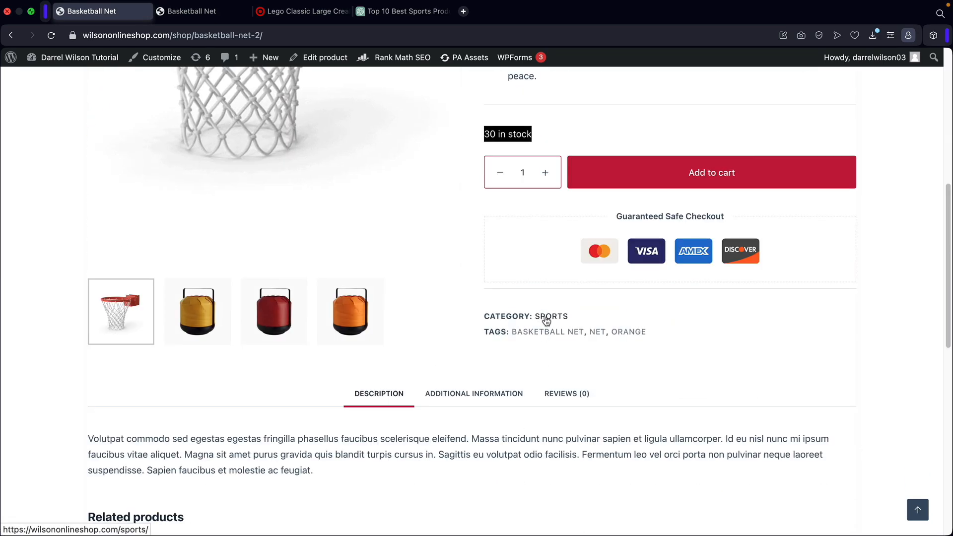
scroll(550, 320, "down", 2)
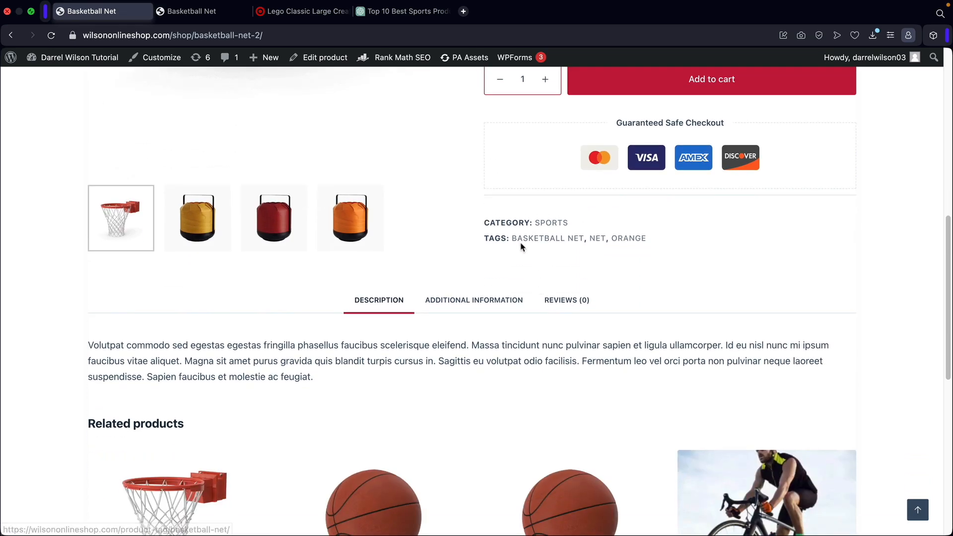
scroll(403, 267, "down", 2)
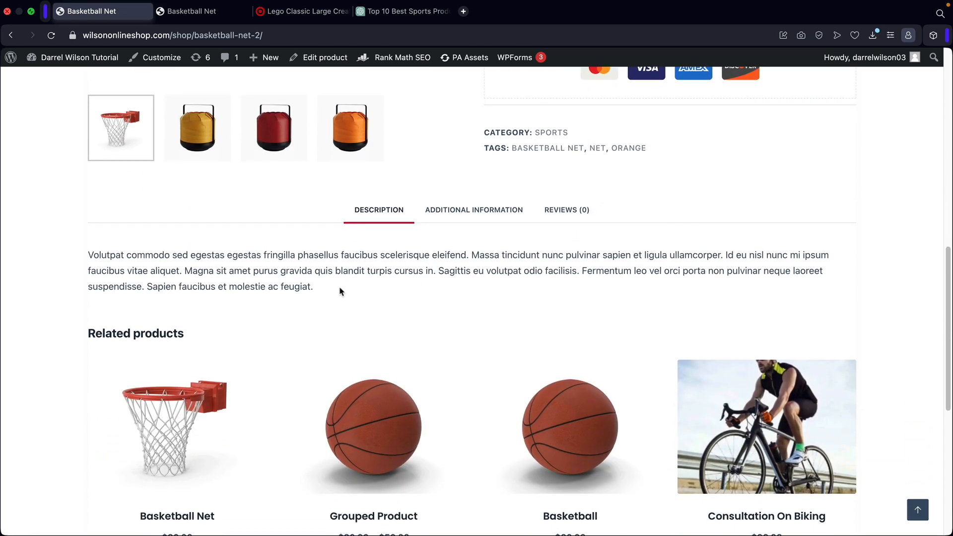
left_click_drag(340, 291, 67, 256)
left_click(156, 273)
scroll(186, 282, "down", 4)
scroll(193, 282, "up", 4)
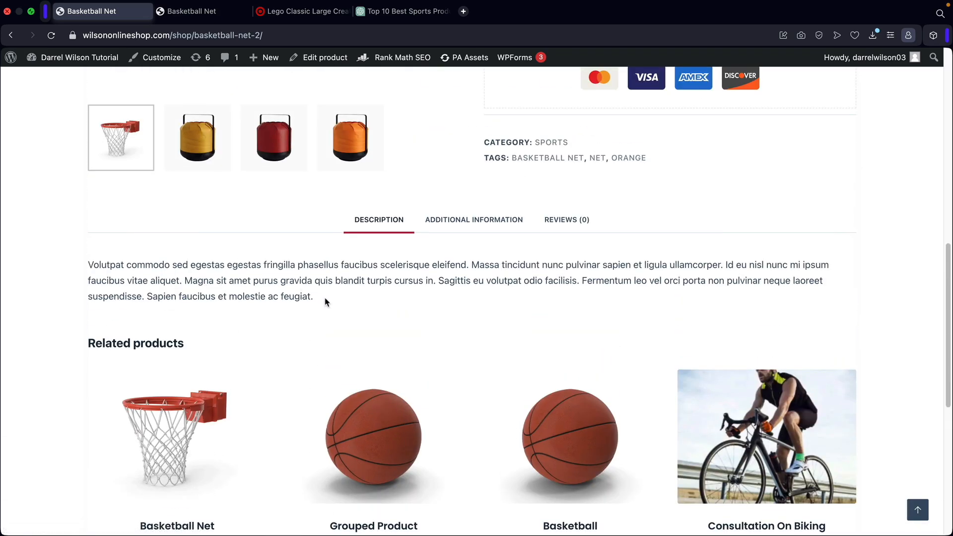
scroll(423, 313, "up", 10)
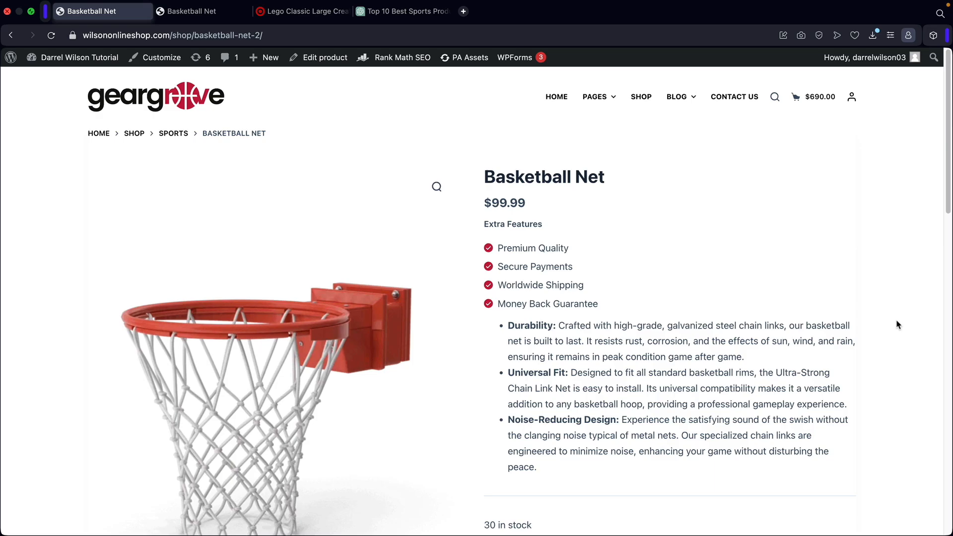